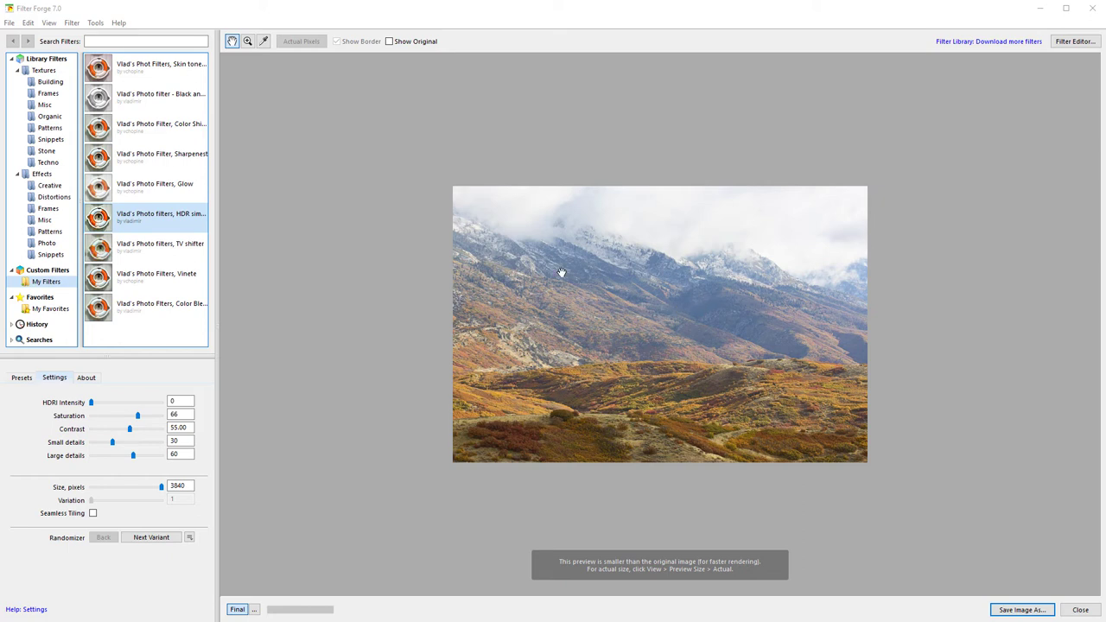
Temporarily enlarge the preview to inspect the mountain landscape photo.
left_click_drag(741, 309, 601, 328)
Try the Default preset, then the desaturated second preset, and return to Default.
left_click(22, 378)
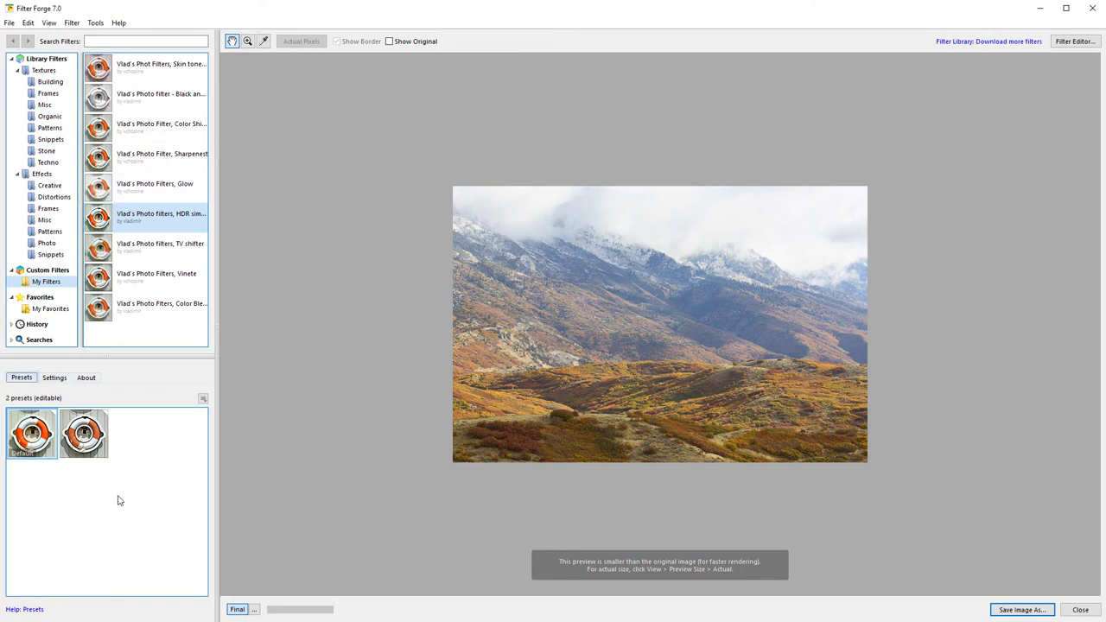
left_click(19, 439)
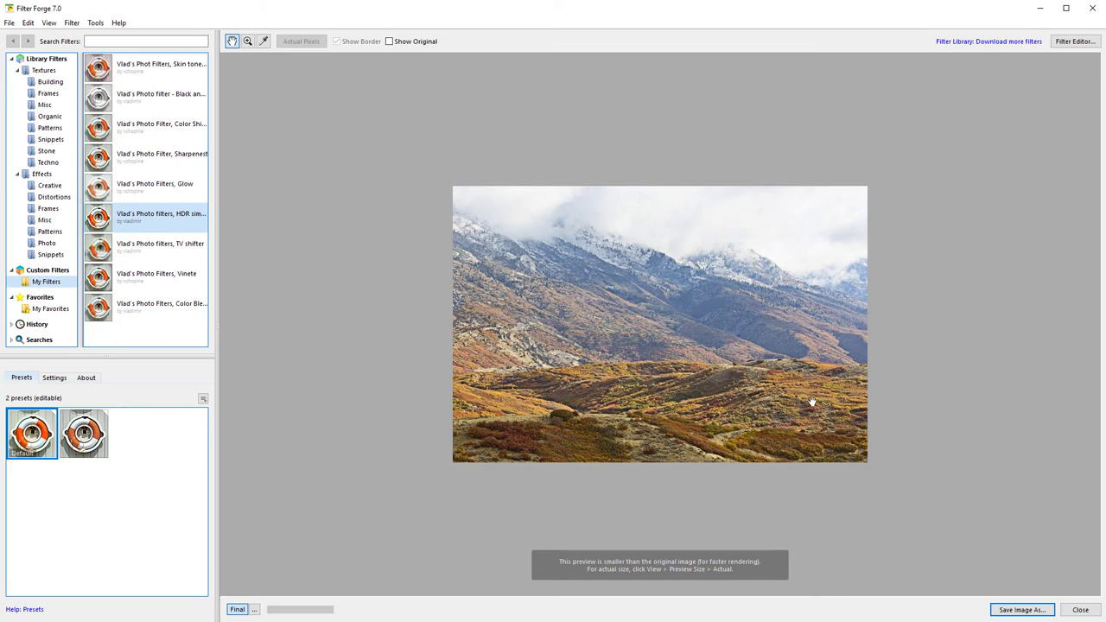
left_click(84, 436)
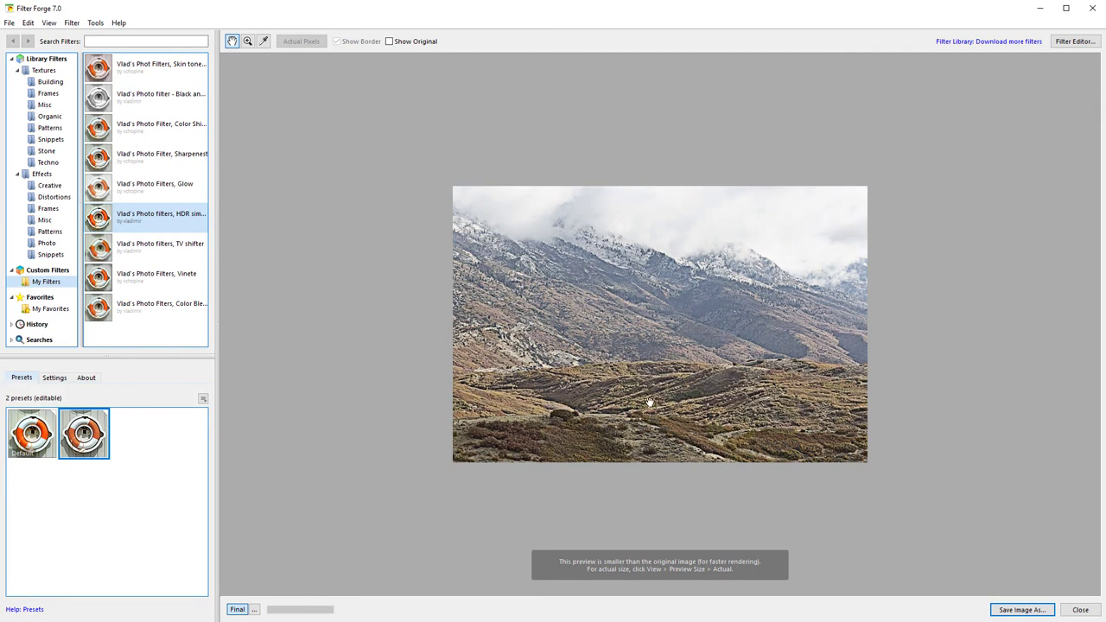
left_click(47, 438)
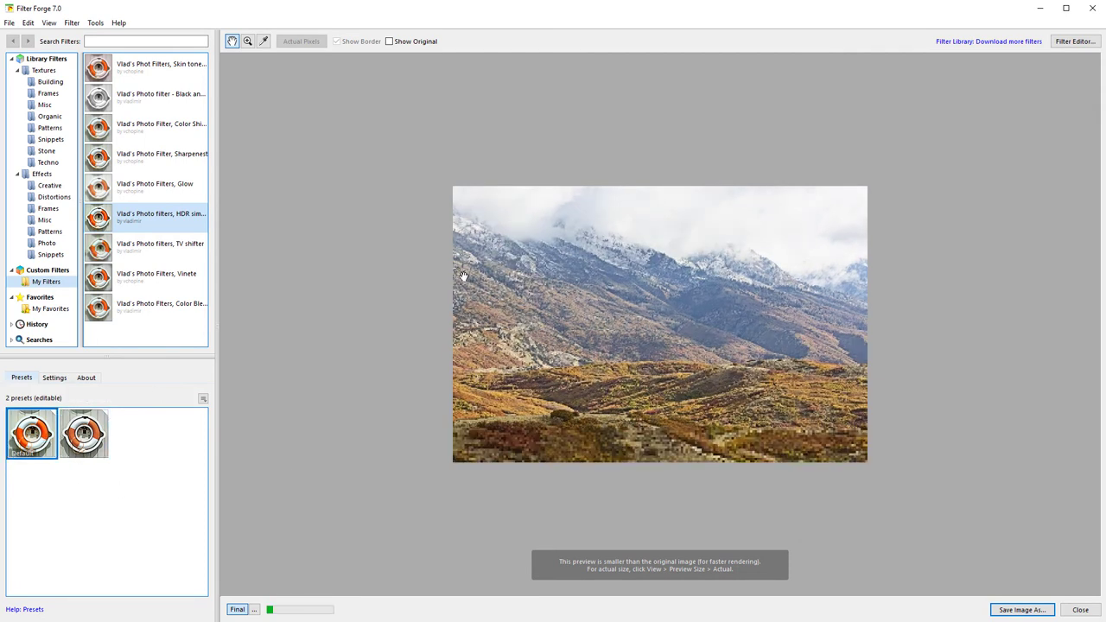
Drag the HDRI Intensity slider on the Settings tab down to 29.
left_click(55, 377)
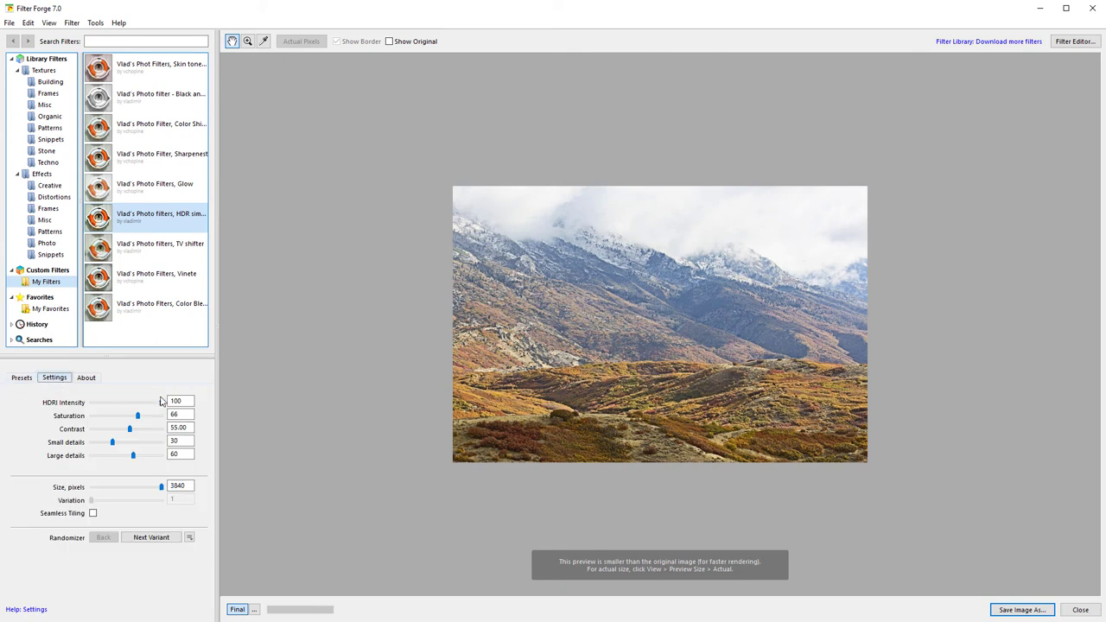
left_click_drag(160, 403, 110, 403)
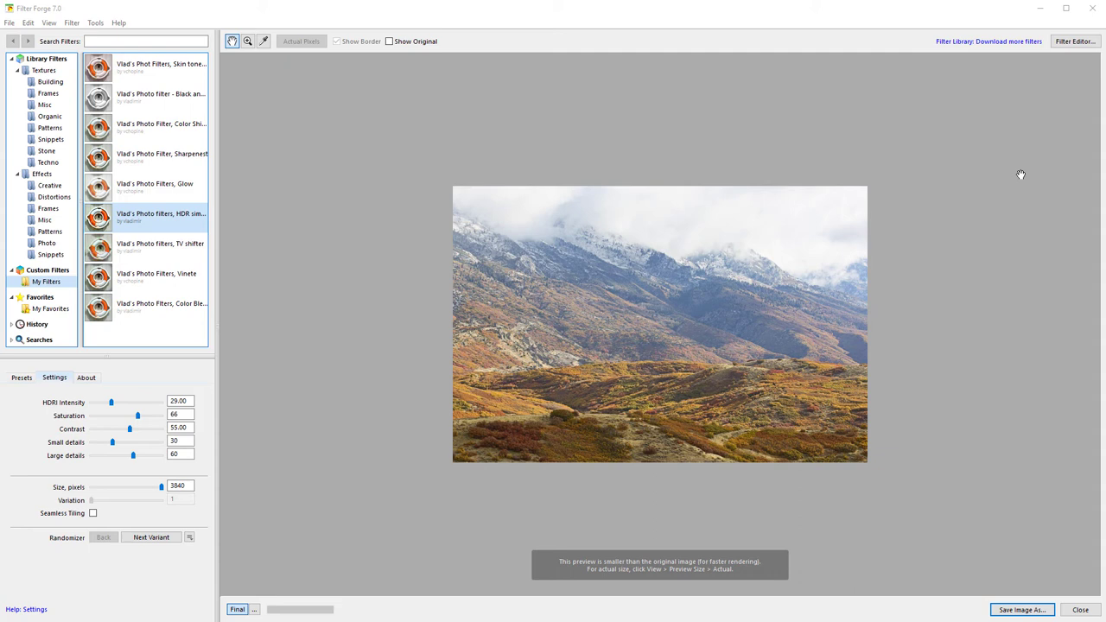
Choose to edit this filter and open its node graph in the Filter Editor.
left_click(1074, 41)
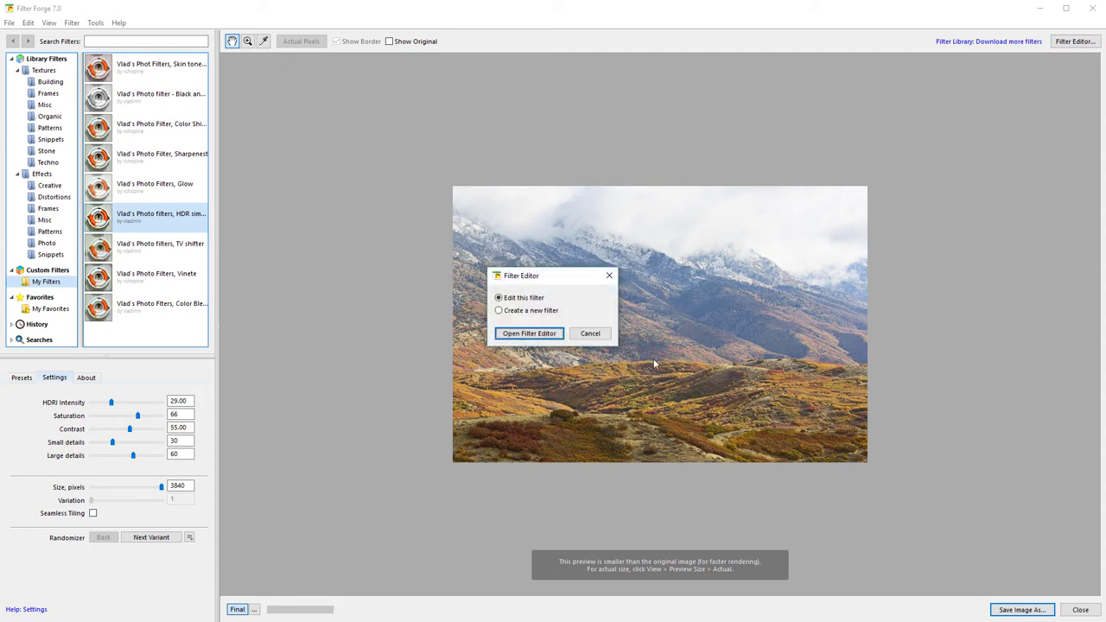
left_click(529, 333)
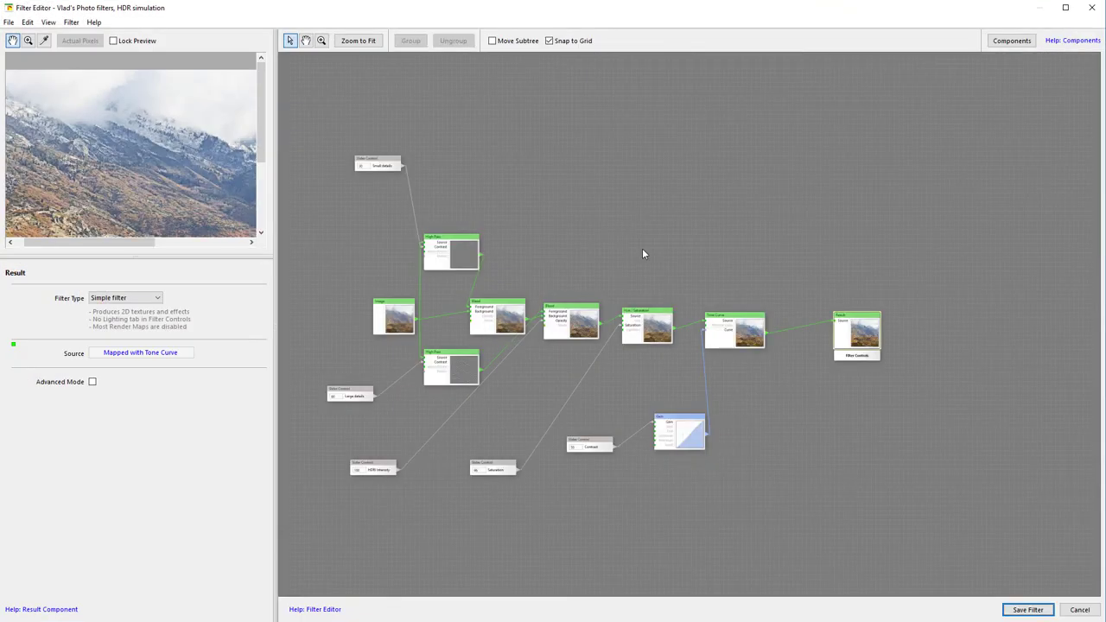
scroll(536, 343, "up", 4)
scroll(535, 339, "down", 4)
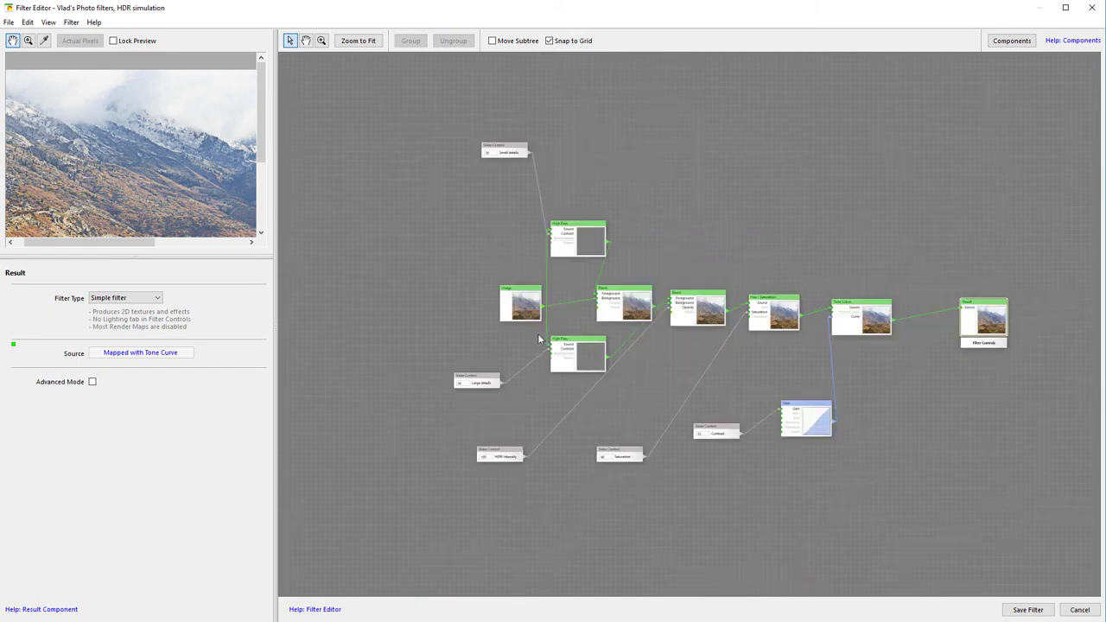
left_click_drag(697, 251, 776, 229)
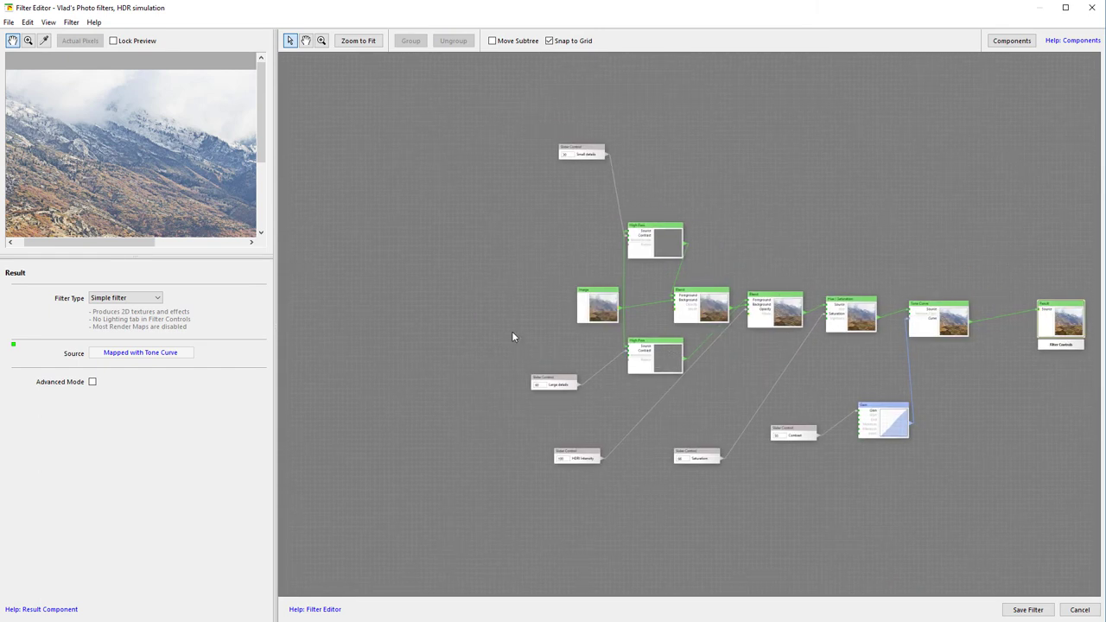
Move the Image node further left and fit the whole image in the preview.
left_click_drag(597, 305, 499, 300)
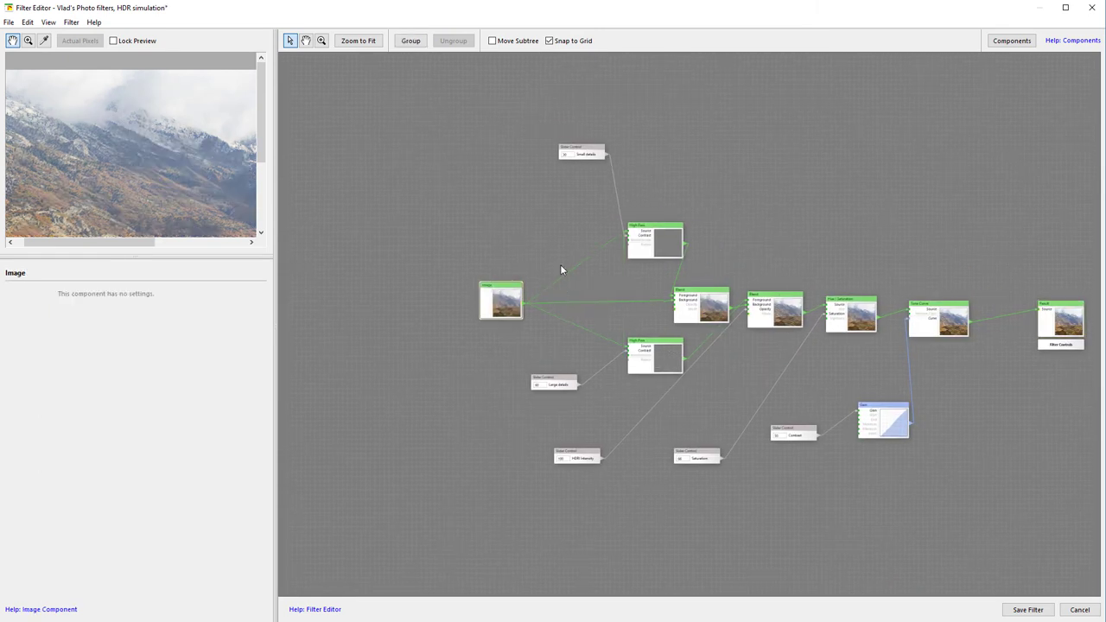
scroll(512, 313, "up", 2)
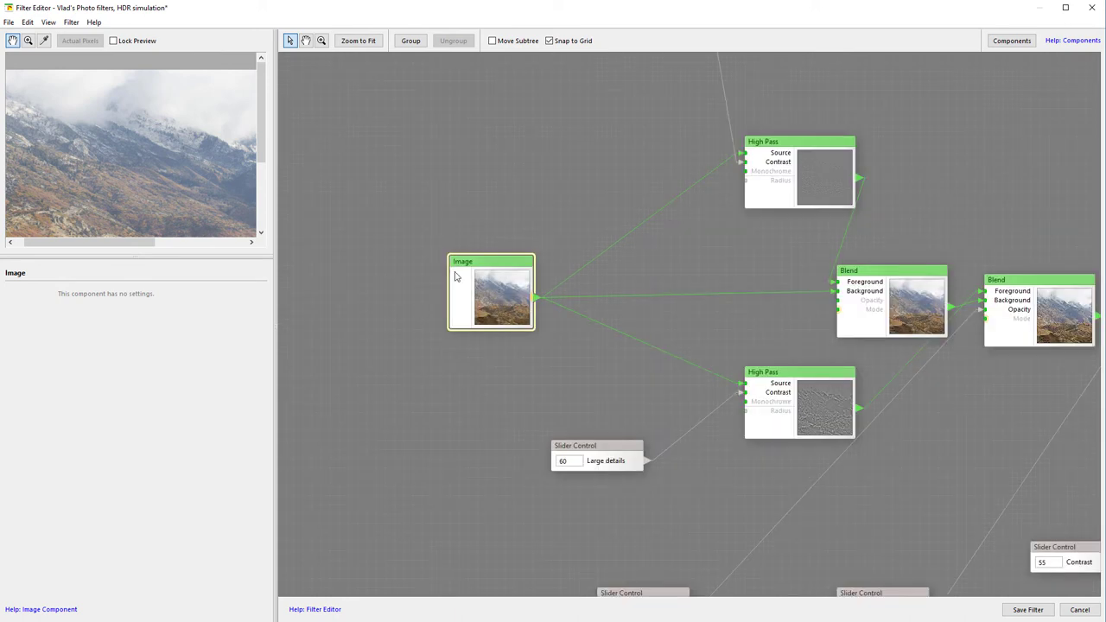
left_click(94, 165)
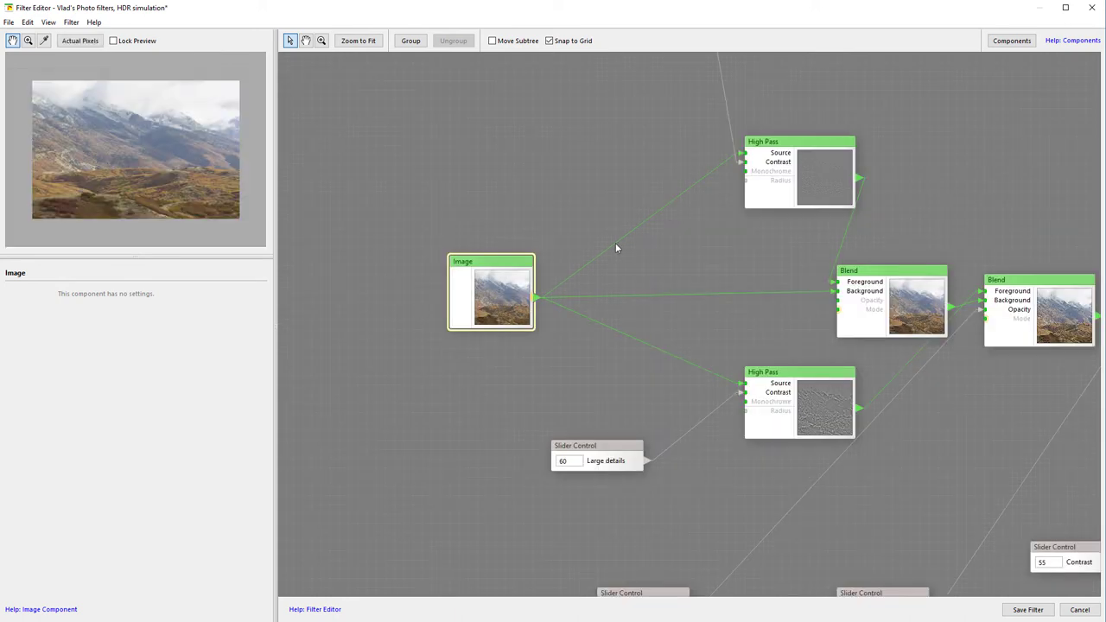
left_click_drag(683, 294, 621, 298)
scroll(617, 305, "down", 2)
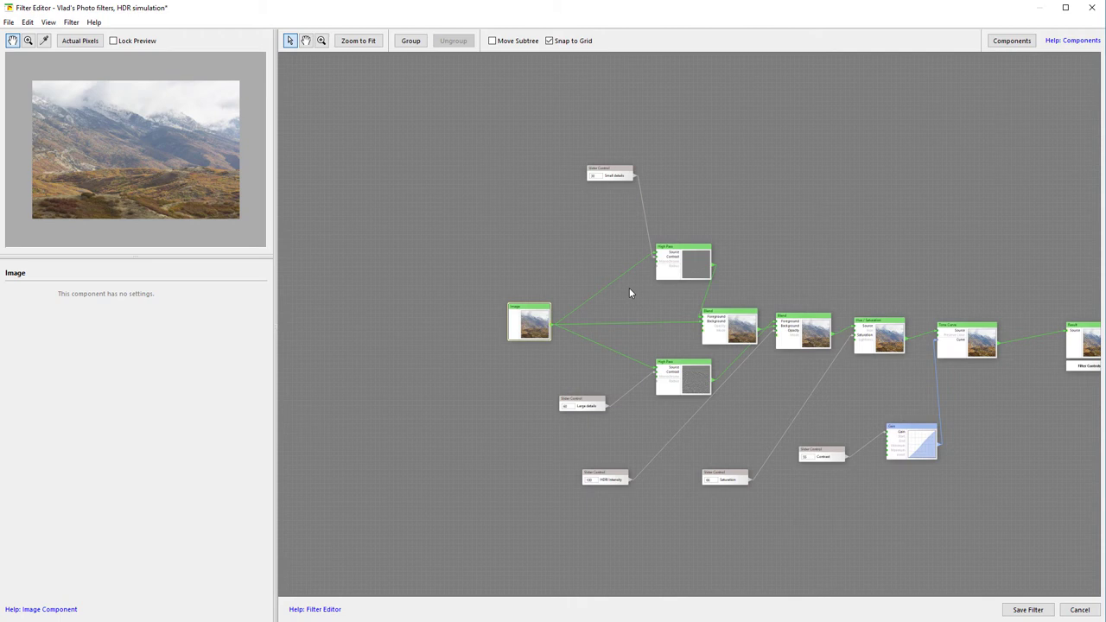
Spread apart the two High Pass nodes and the HDRI Intensity and Small details slider nodes.
left_click_drag(698, 251, 665, 222)
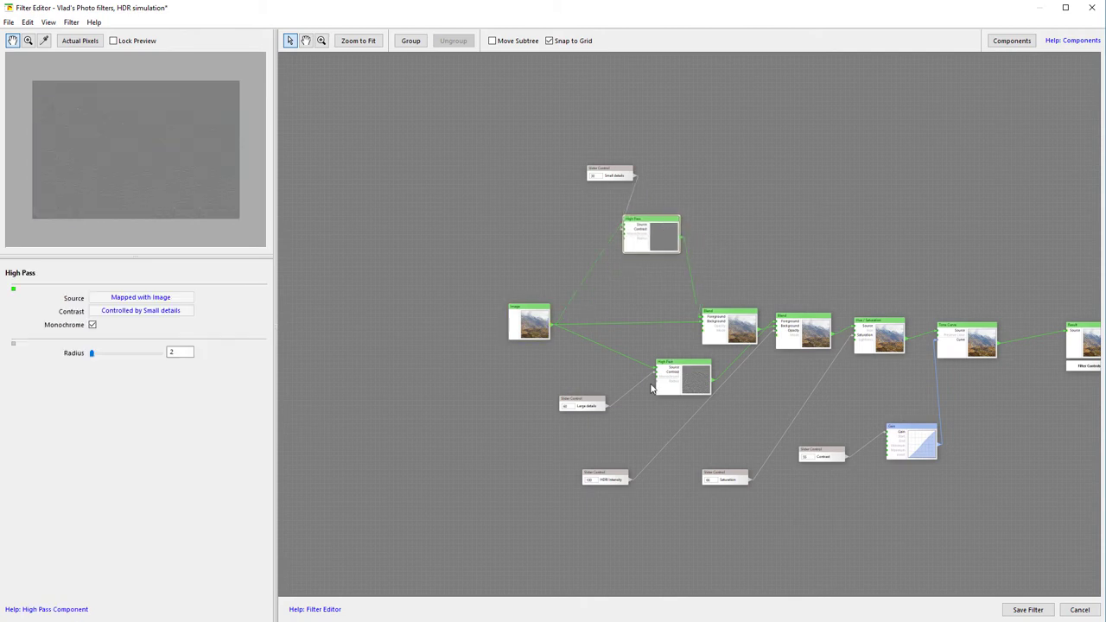
left_click_drag(652, 389, 541, 417)
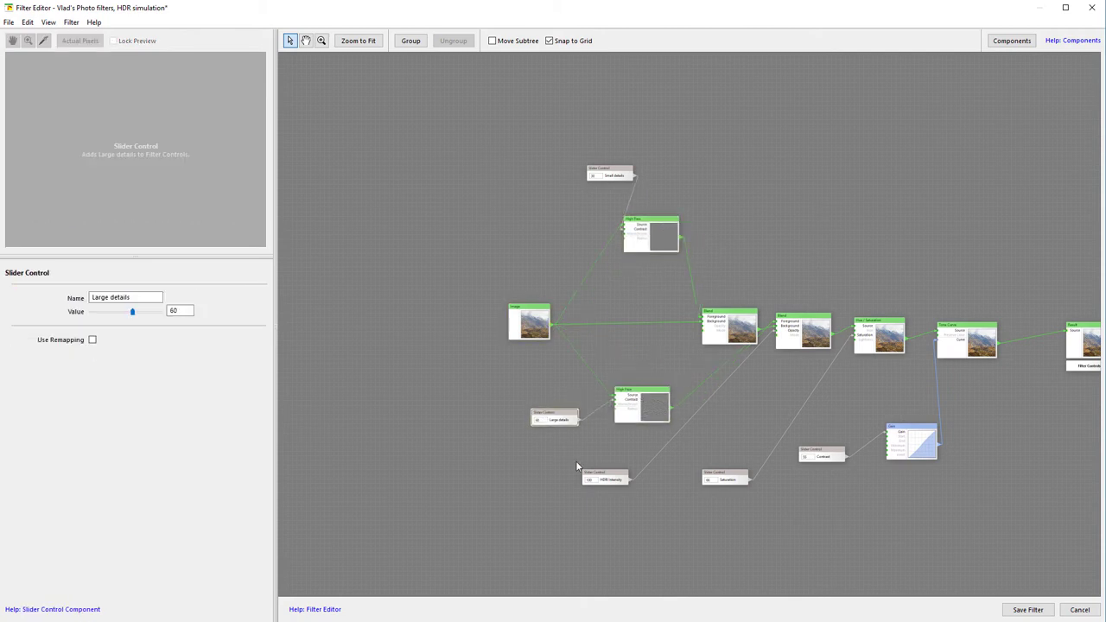
left_click_drag(601, 477, 576, 490)
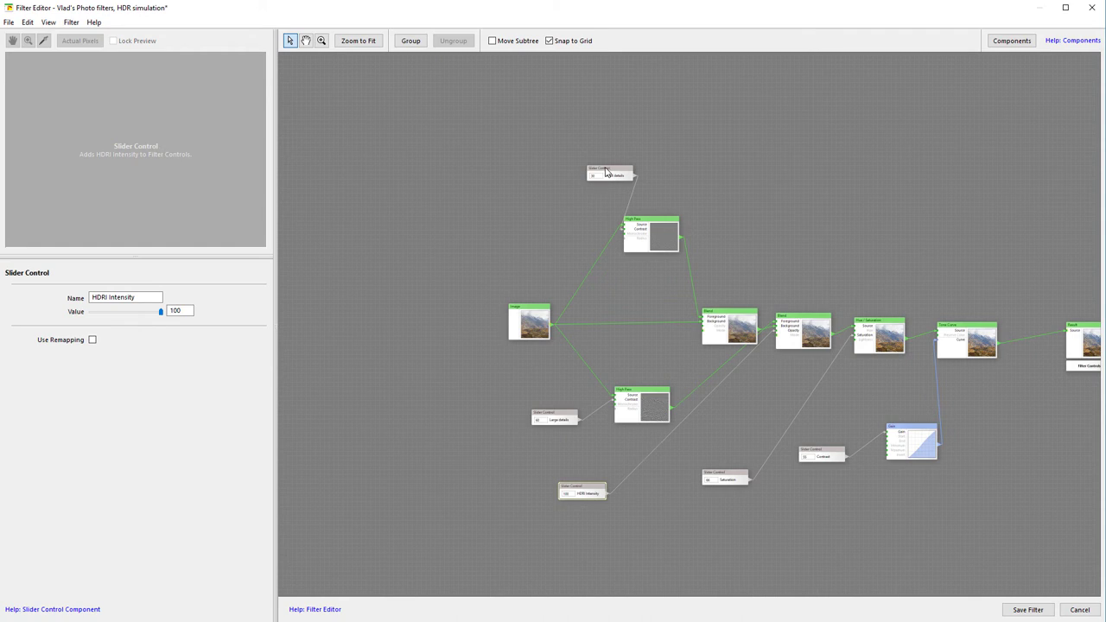
left_click_drag(607, 172, 541, 168)
left_click_drag(670, 223, 654, 221)
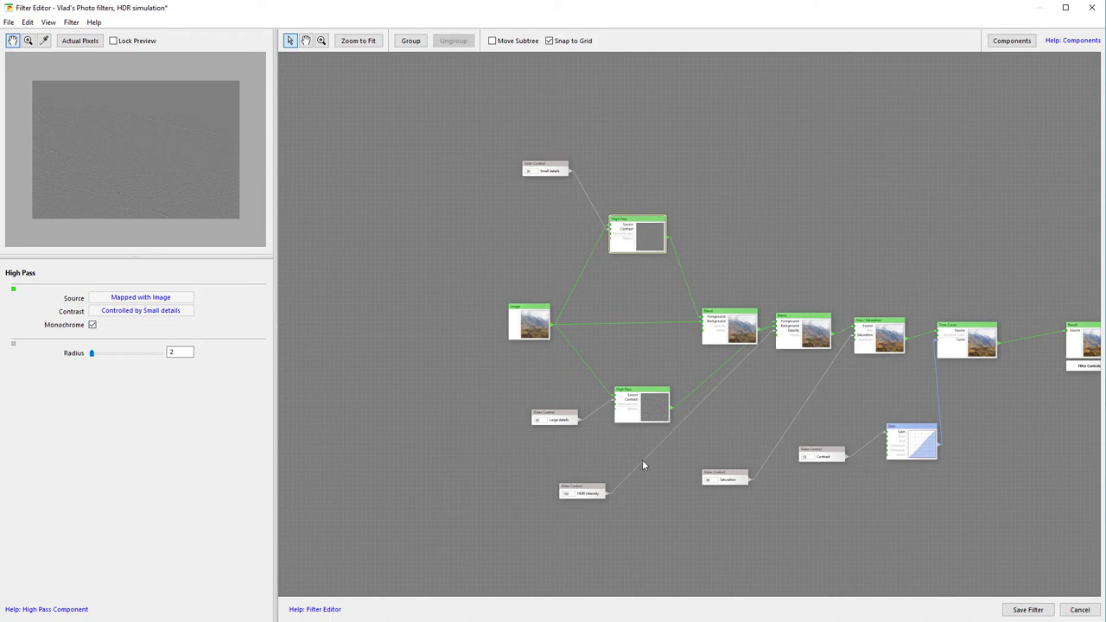
left_click(620, 409)
scroll(158, 165, "up", 3)
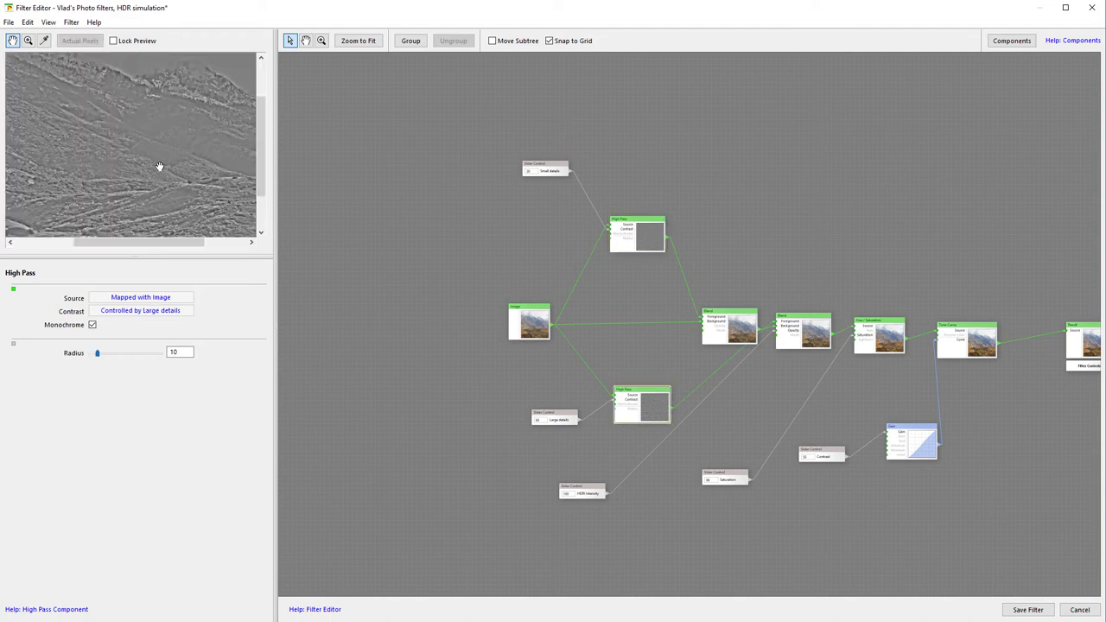
left_click(546, 166)
left_click(630, 236)
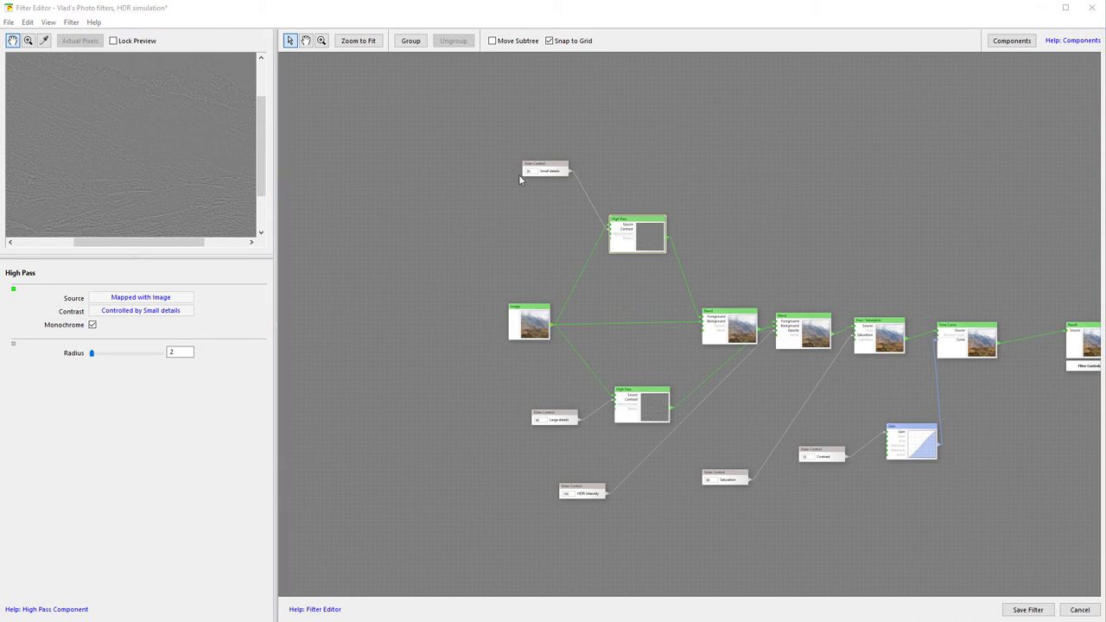
left_click(647, 406)
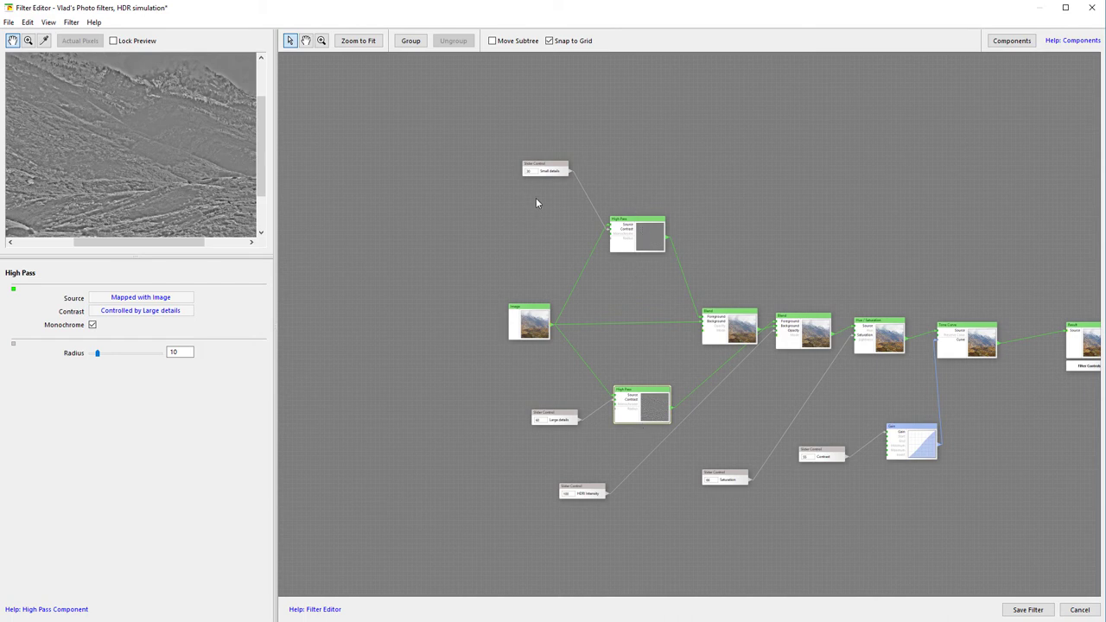
left_click(565, 421)
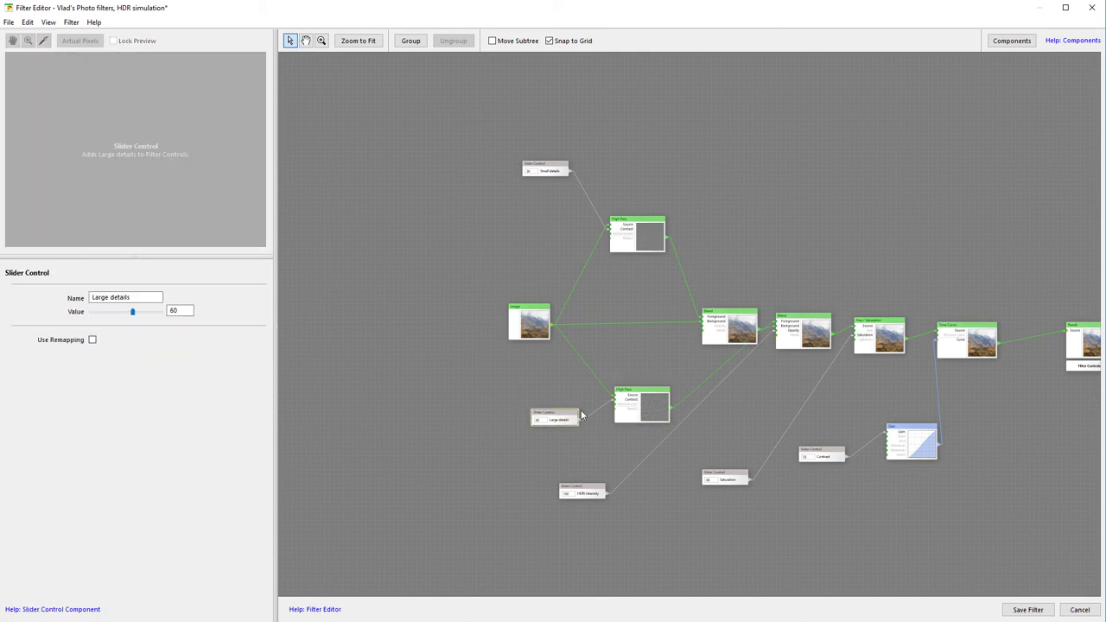
left_click(639, 227)
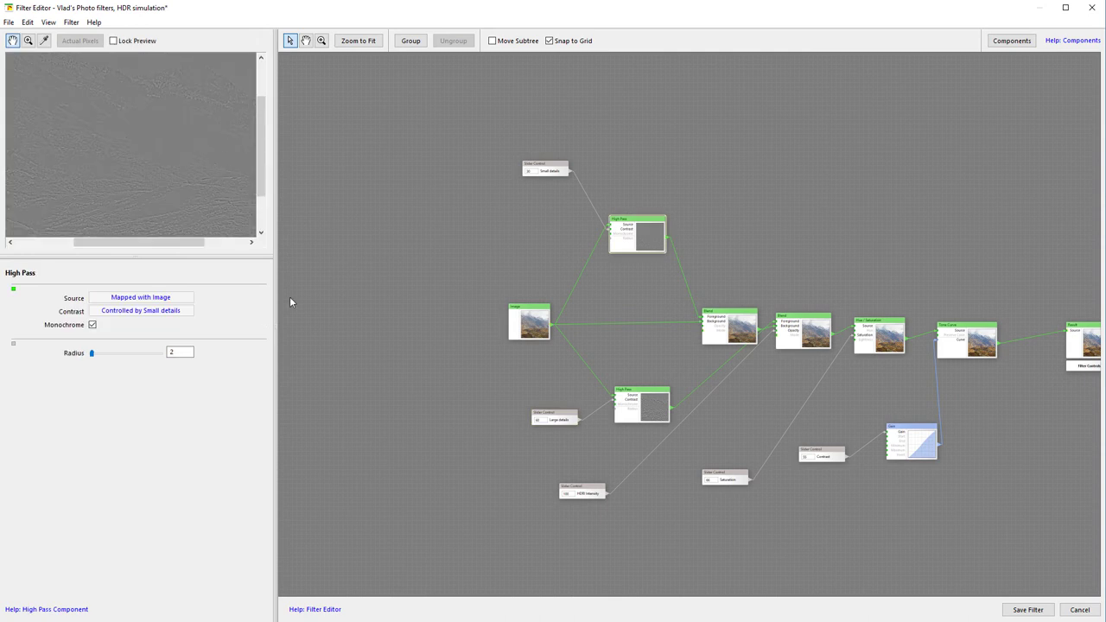
Preview the upper High Pass output while testing Small details, settling on 30, then unlock.
right_click(641, 247)
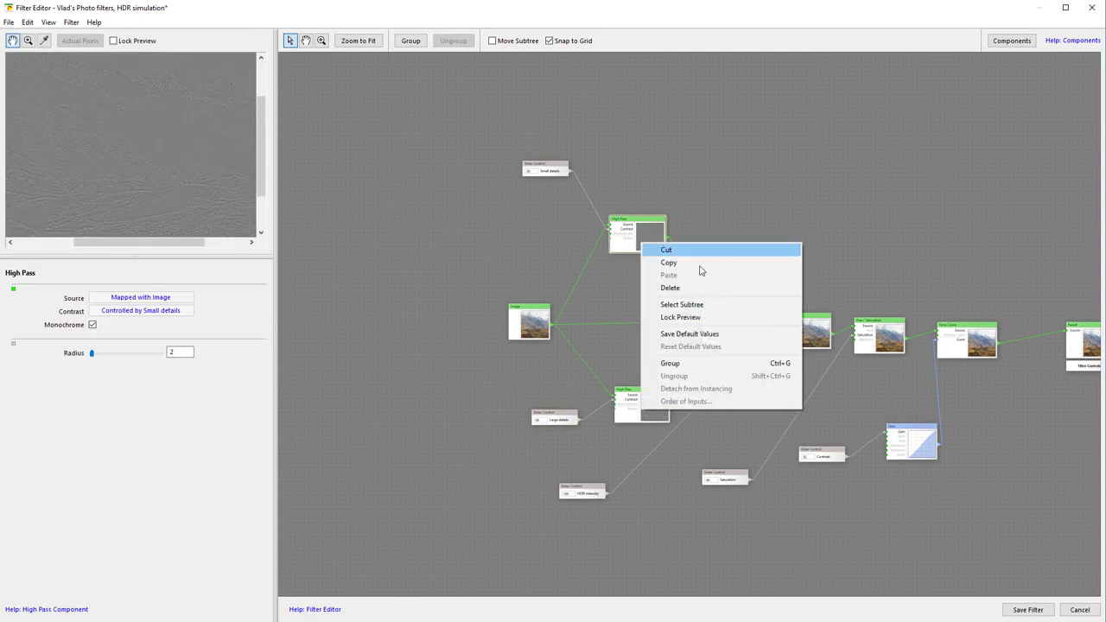
left_click(717, 316)
left_click(558, 169)
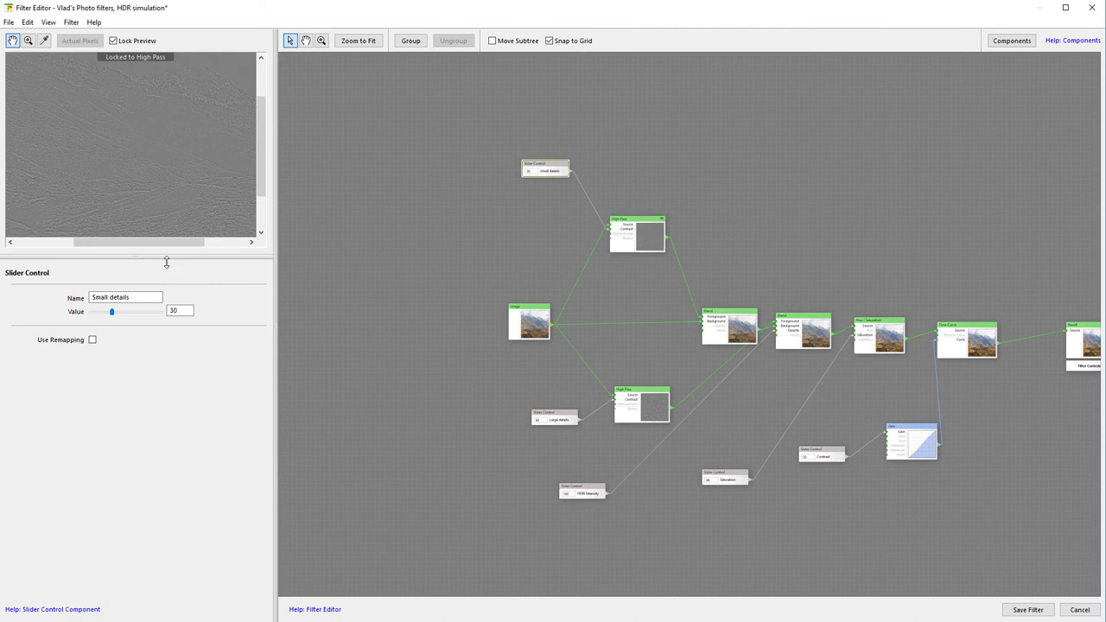
mouse_move(115, 316)
left_mouse_down()
mouse_move(147, 315)
mouse_move(98, 321)
left_mouse_up()
left_click_drag(115, 322, 141, 322)
double_click(180, 310)
type("30")
right_click(637, 245)
left_click(684, 319)
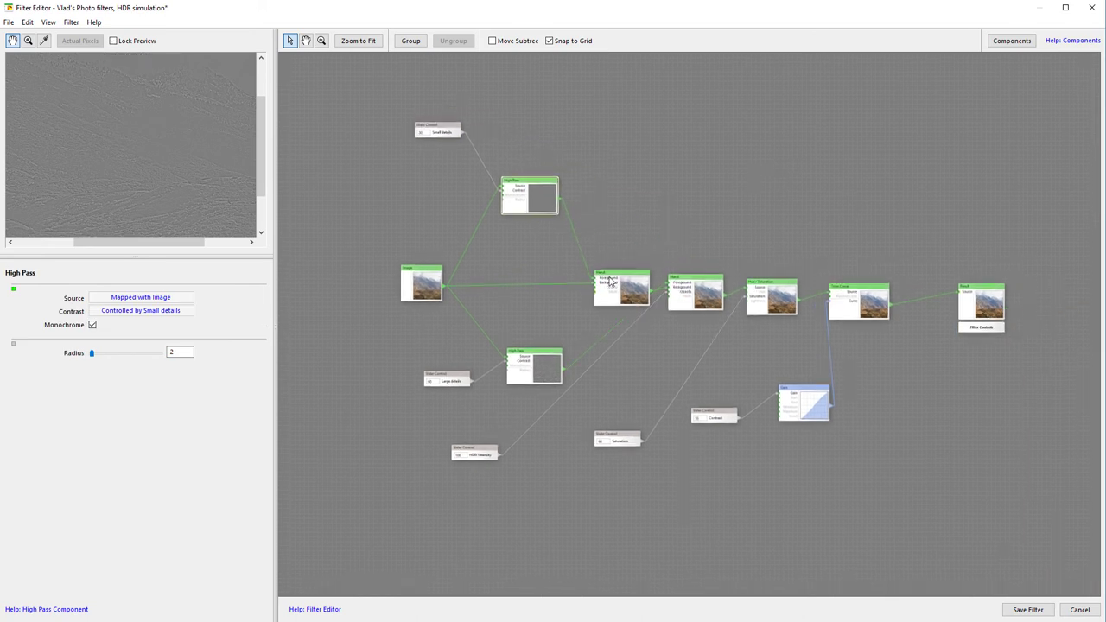
Reposition both Blend nodes, moving the HDRI-controlled Blend up beside the upper one.
left_click_drag(636, 284, 646, 226)
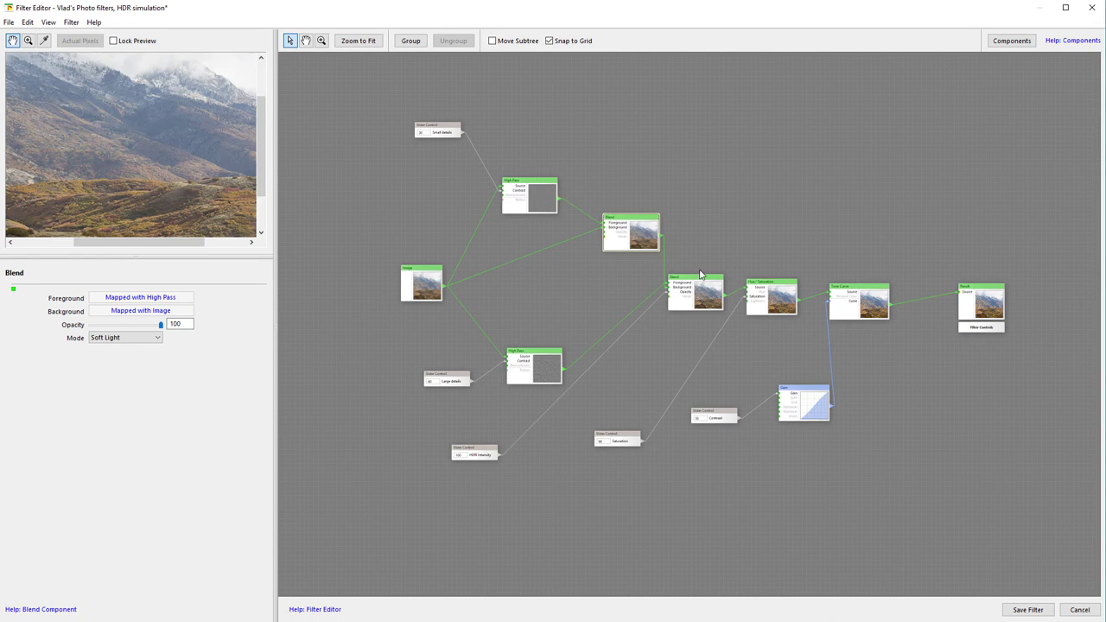
left_click_drag(682, 298, 645, 353)
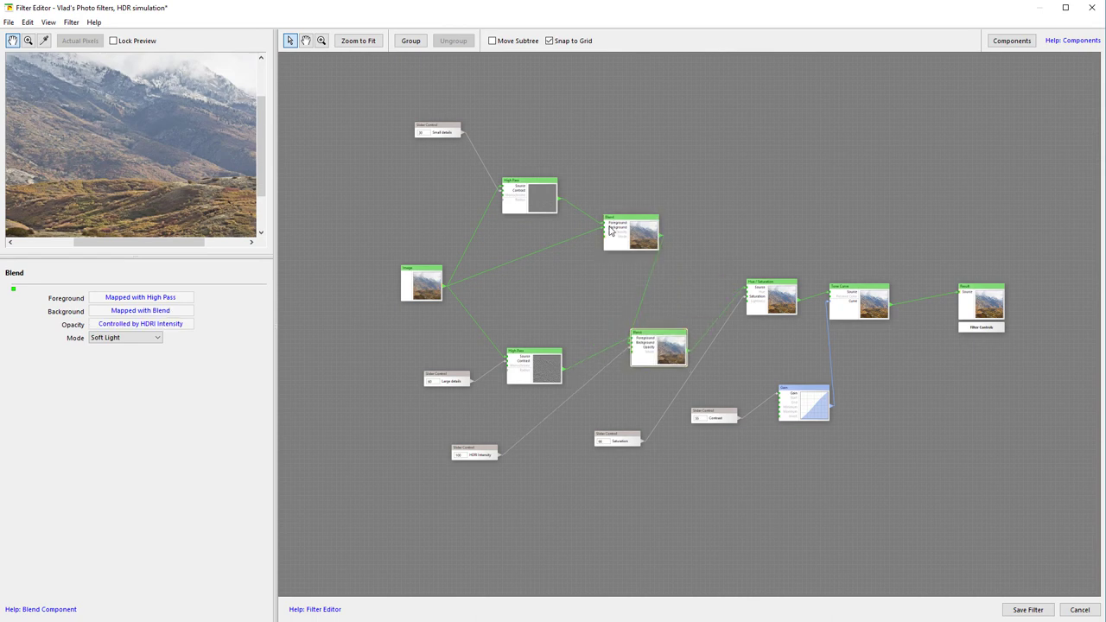
left_click_drag(609, 230, 595, 234)
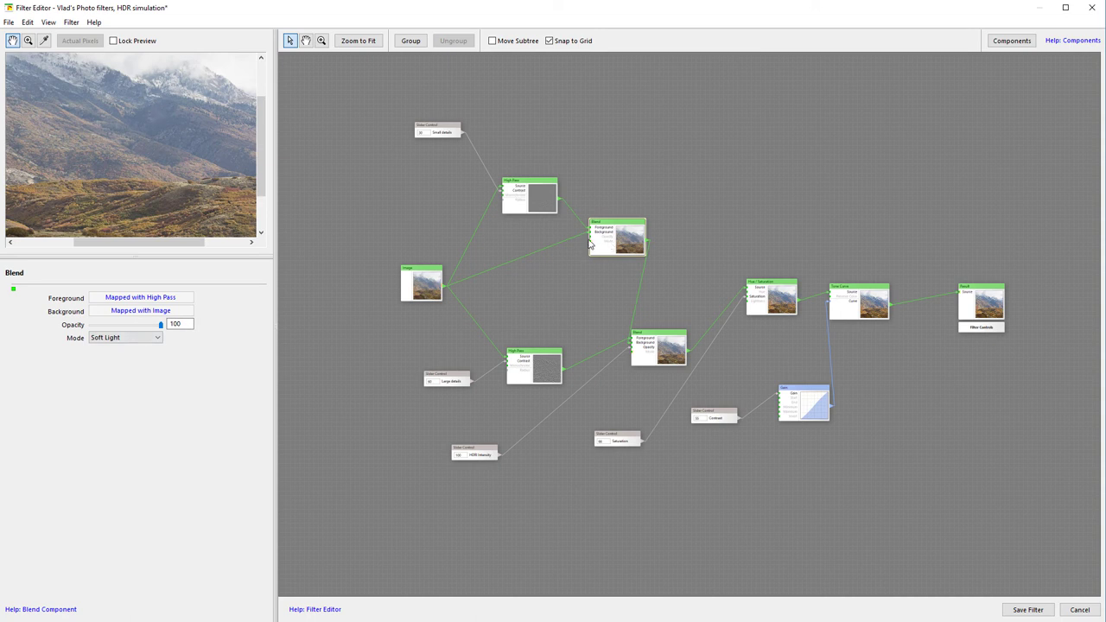
left_click(438, 275)
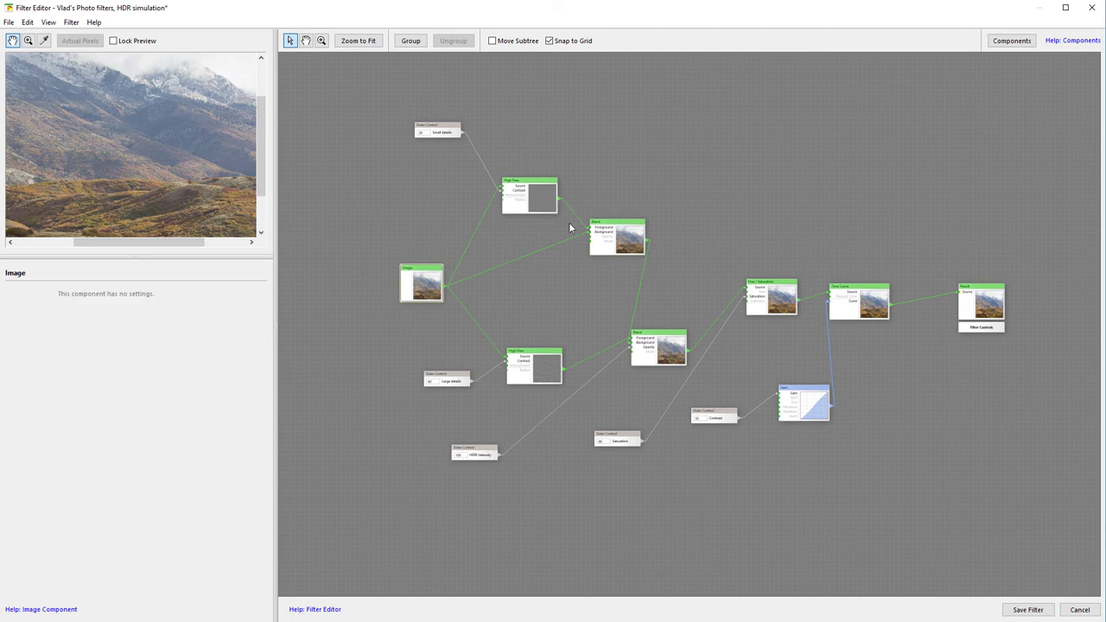
left_click(616, 242)
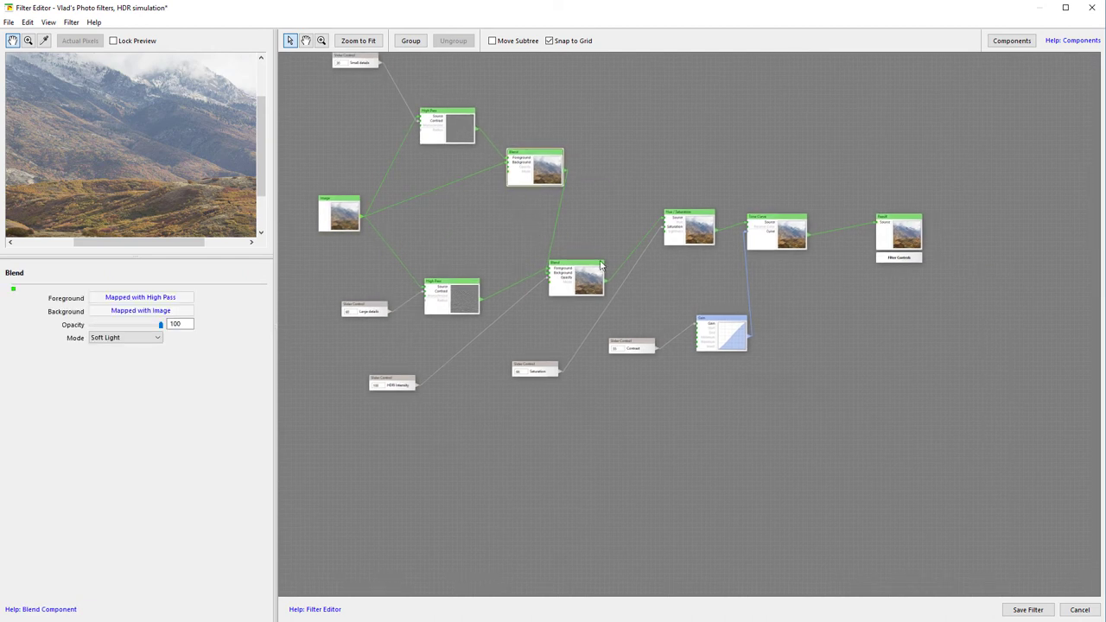
left_click_drag(601, 265, 628, 233)
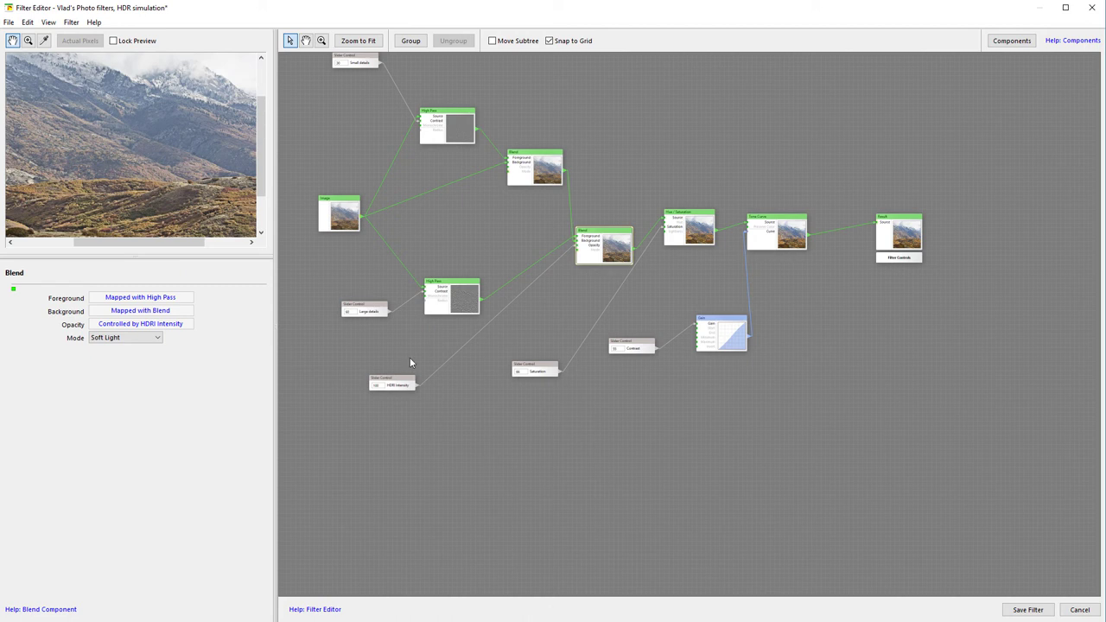
left_click(393, 384)
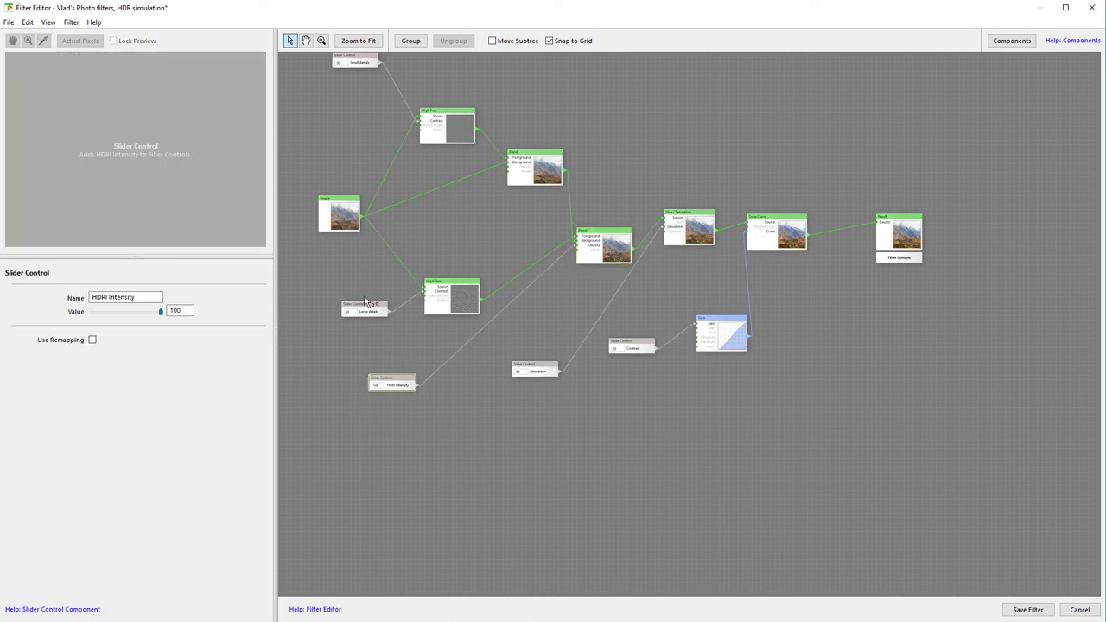
left_click(611, 233)
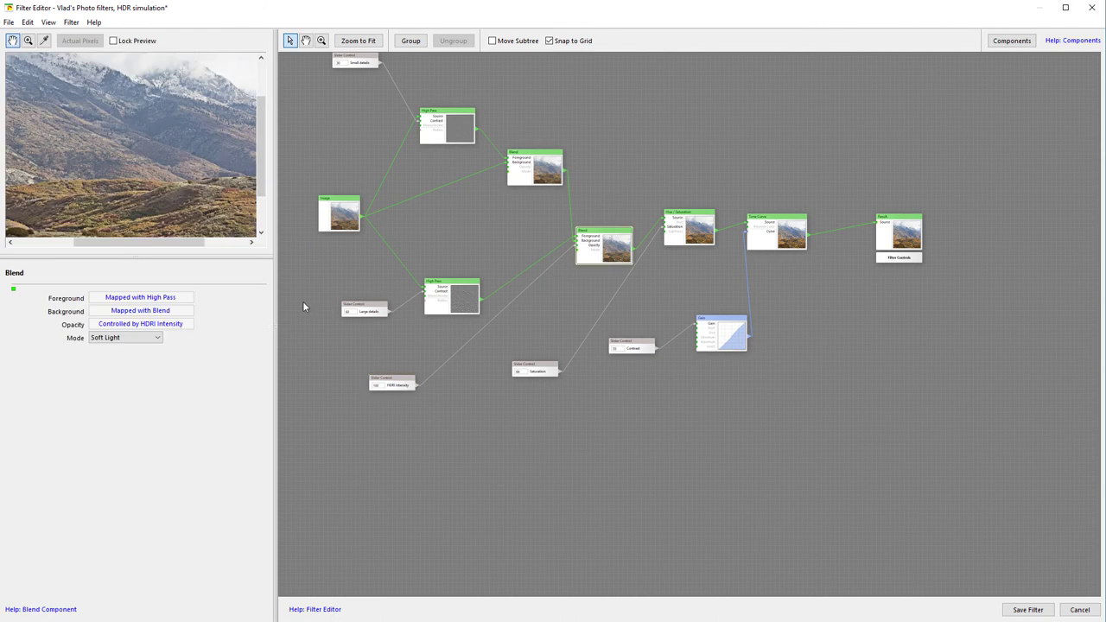
left_click(477, 292)
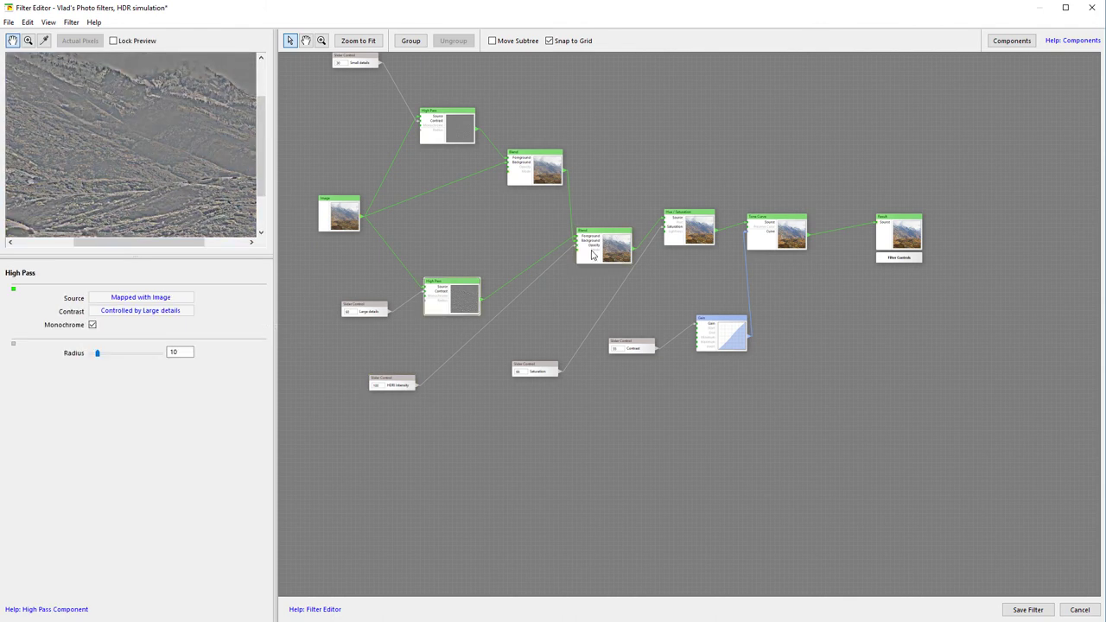
left_click(593, 255)
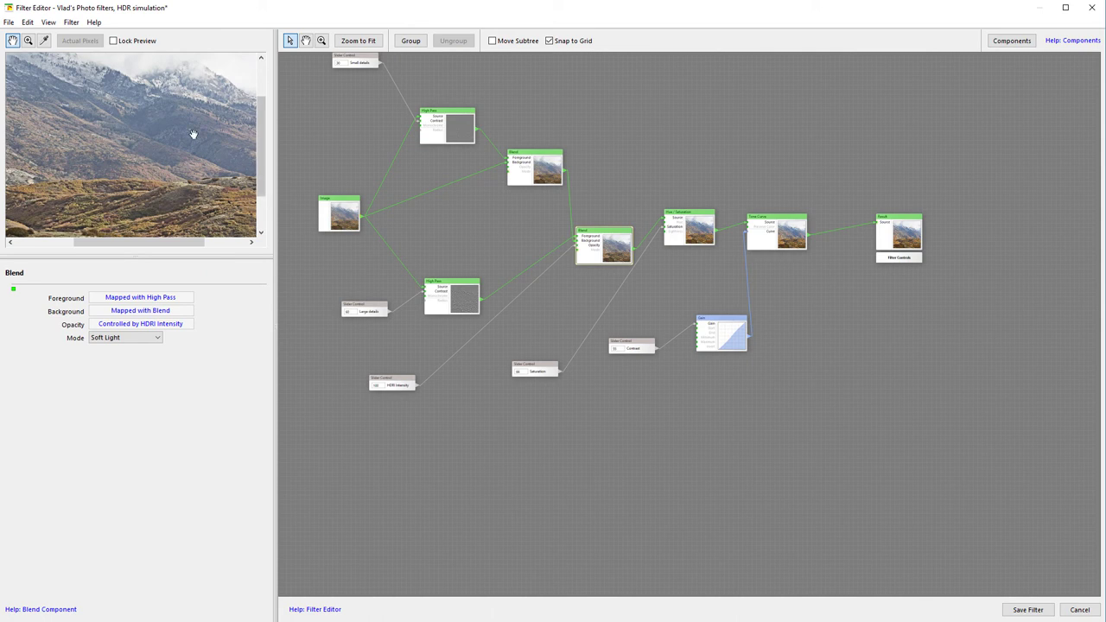
scroll(562, 274, "right", 3)
Line up the Hue / Saturation, Tone Curve and Result nodes and check Hue / Saturation's settings.
scroll(570, 279, "up", 1)
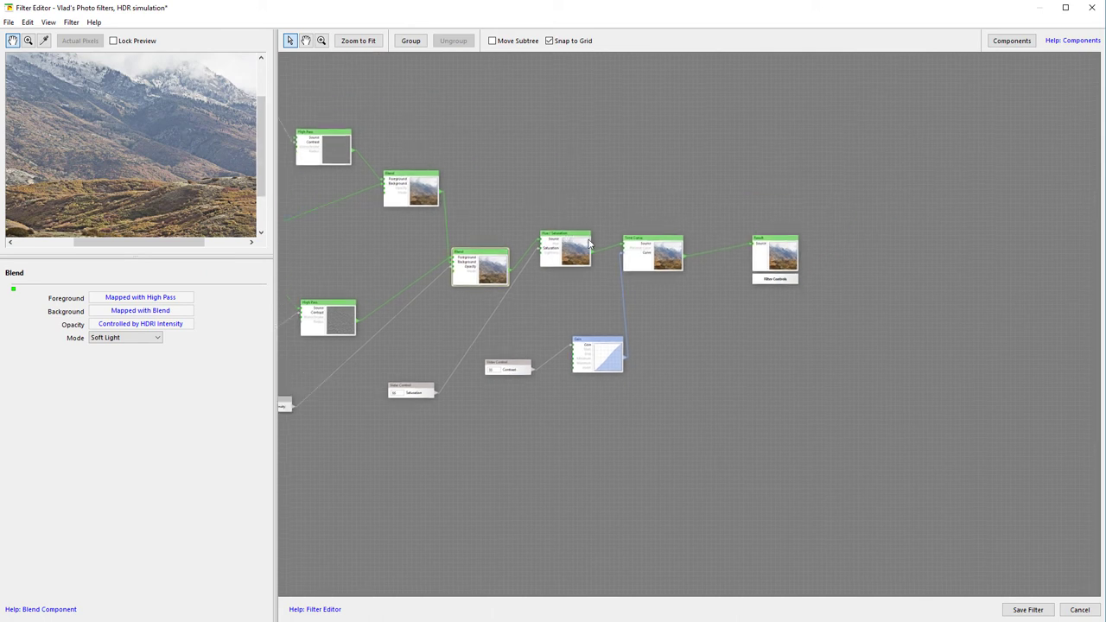
left_click_drag(590, 244, 600, 263)
left_click_drag(659, 245, 678, 263)
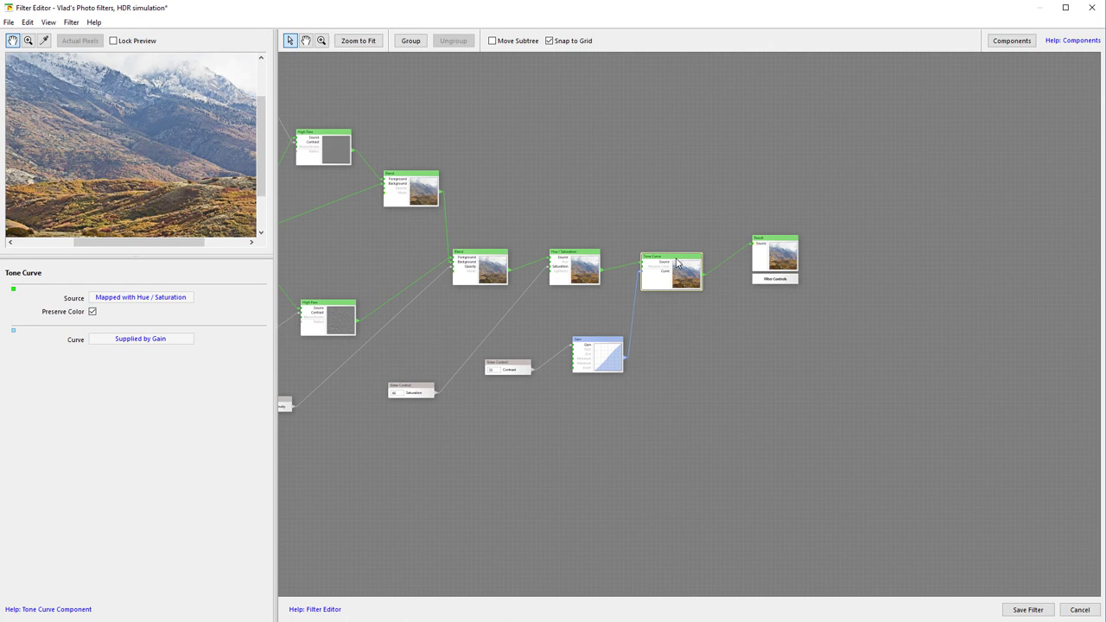
left_click_drag(774, 243, 789, 252)
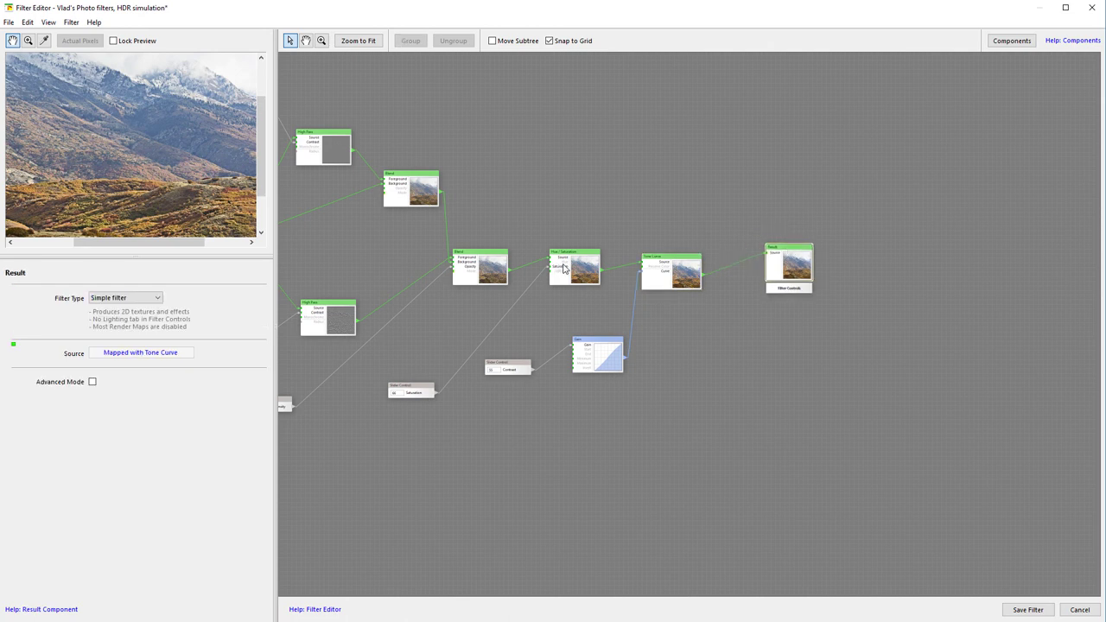
left_click(563, 269)
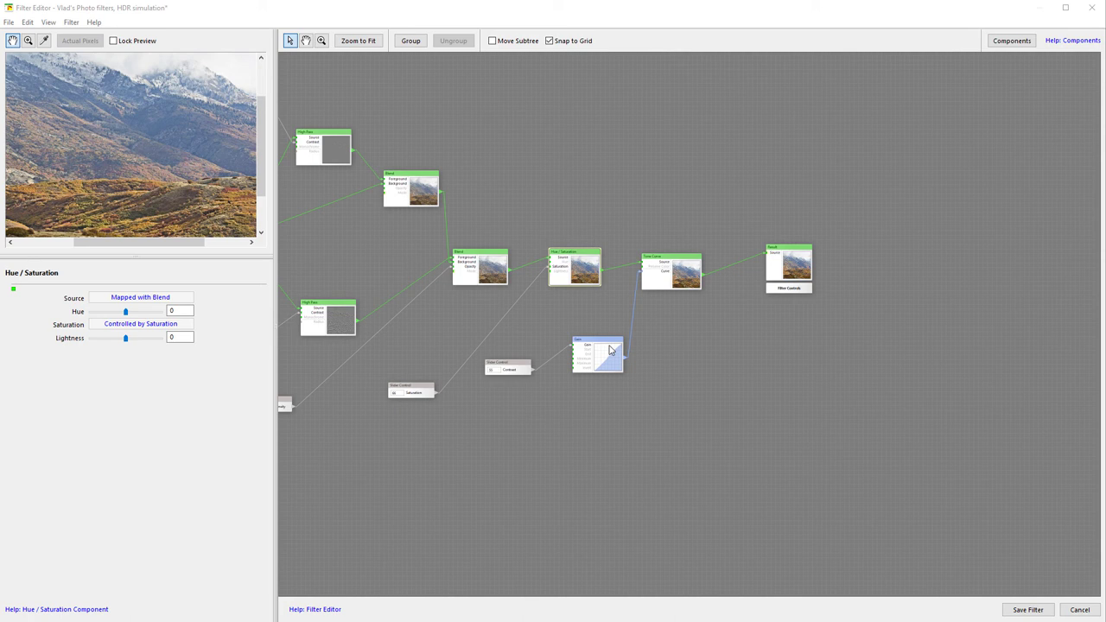
Shift the Gain and Contrast slider nodes and nudge Tone Curve slightly right.
left_click_drag(609, 350, 603, 356)
mouse_move(494, 365)
left_mouse_down()
mouse_move(546, 370)
mouse_move(516, 369)
left_mouse_up()
left_click_drag(679, 261, 691, 260)
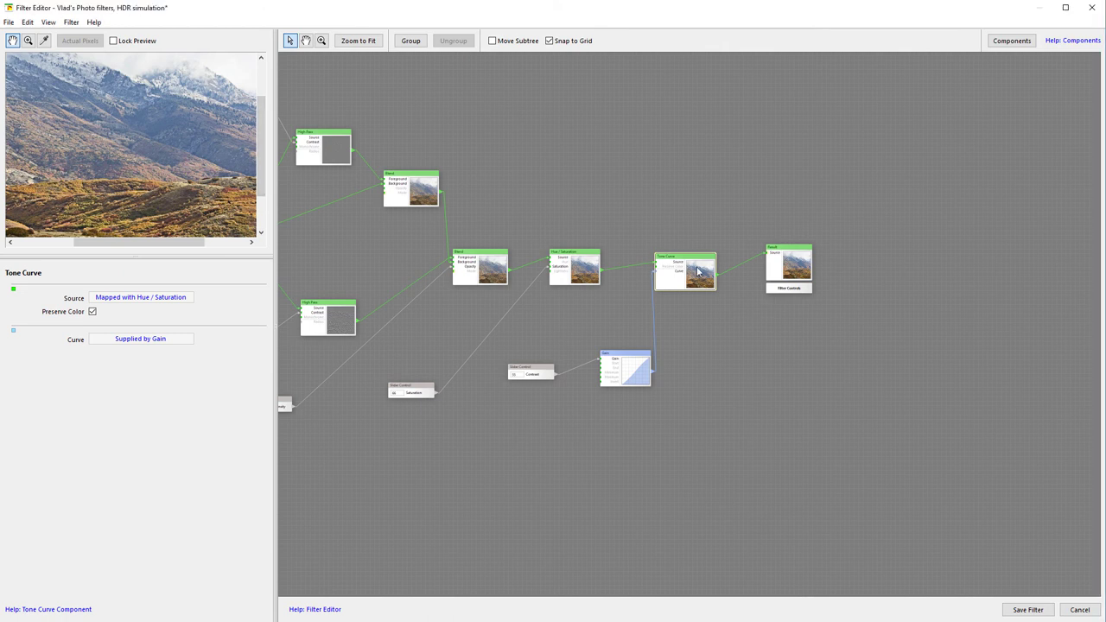
Lock the preview to Tone Curve and set the Contrast slider's value to 50.
right_click(697, 272)
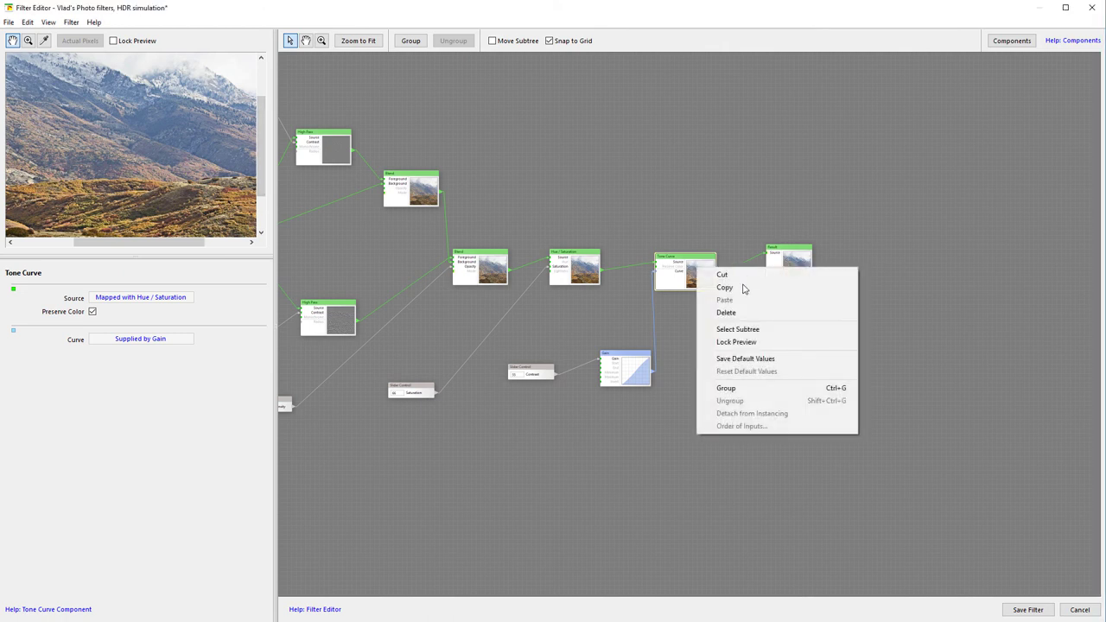
left_click(747, 343)
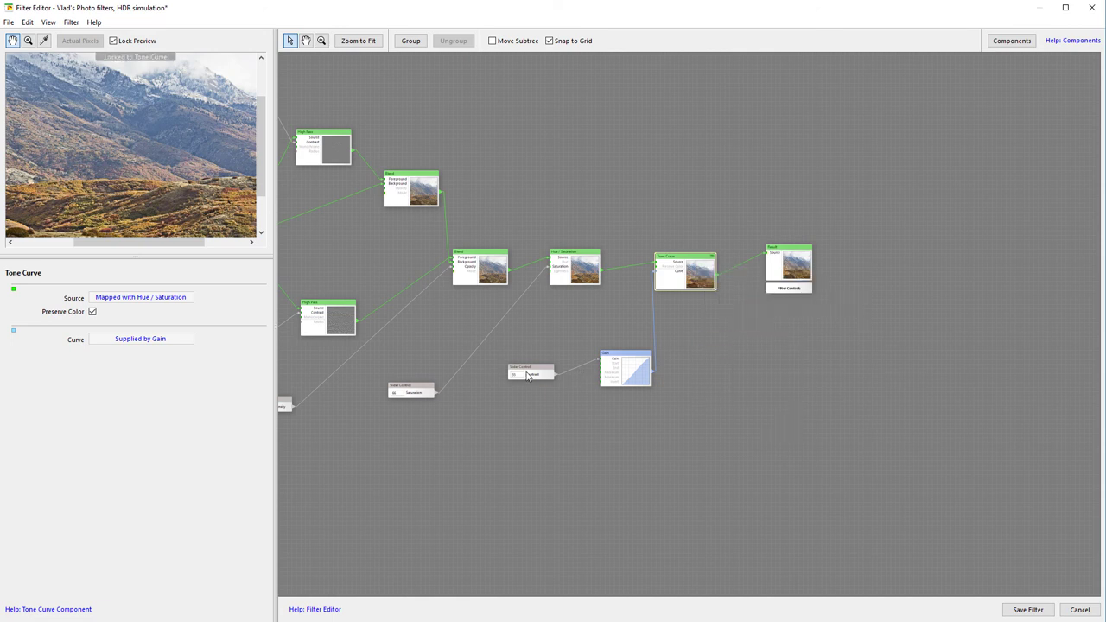
left_click(528, 375)
left_click_drag(124, 315, 169, 310)
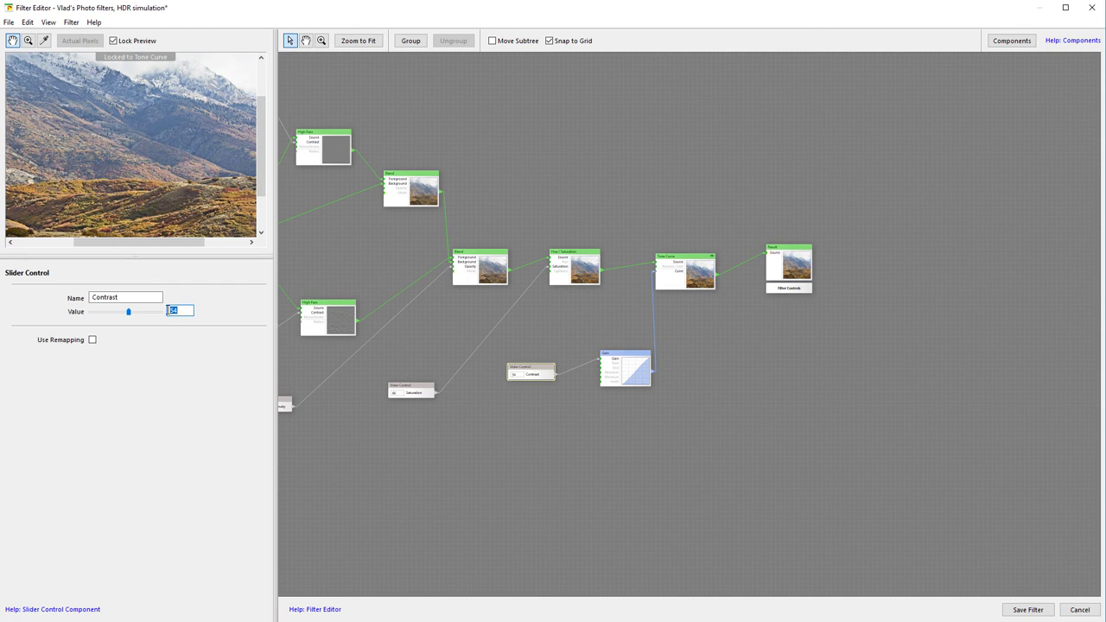
type("50")
Unlock the preview from Tone Curve and fit the whole filter graph in view.
right_click(701, 269)
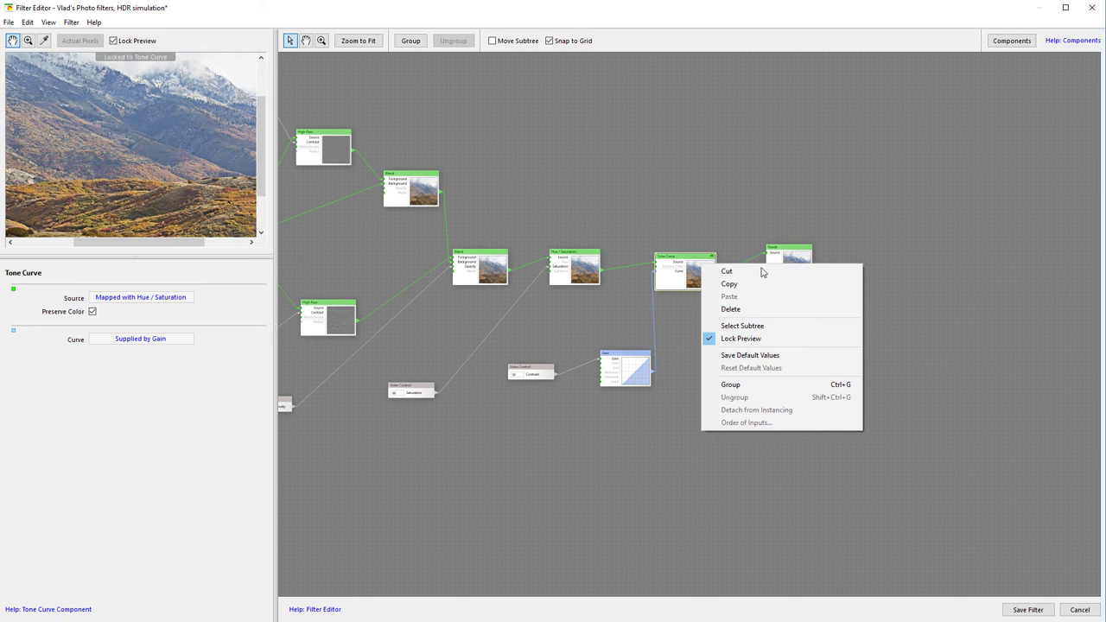
left_click(762, 338)
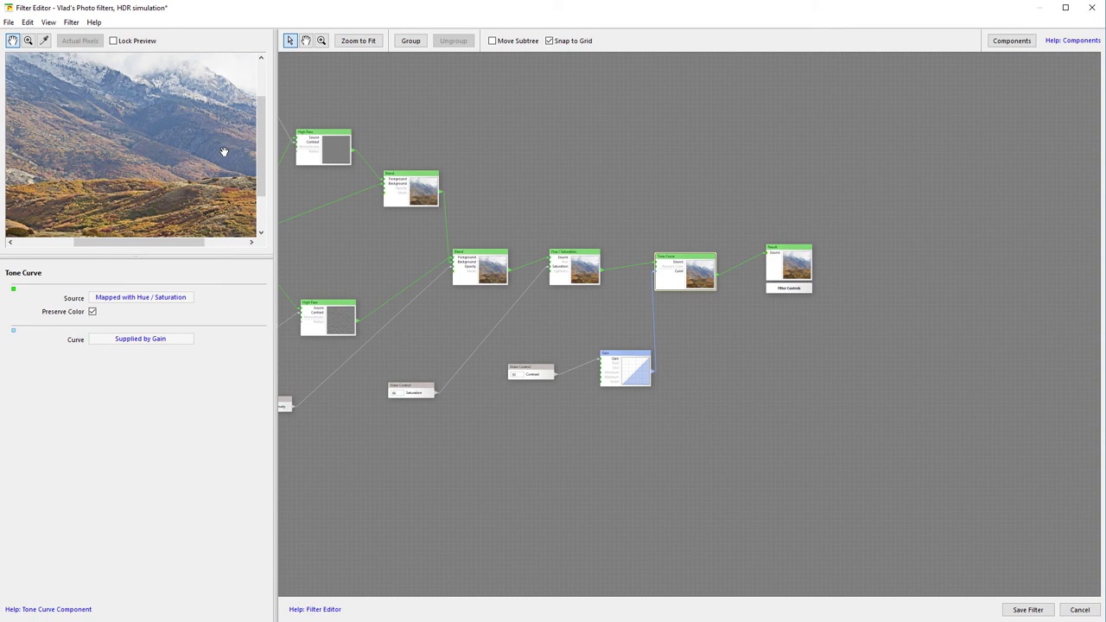
key("ctrl+0")
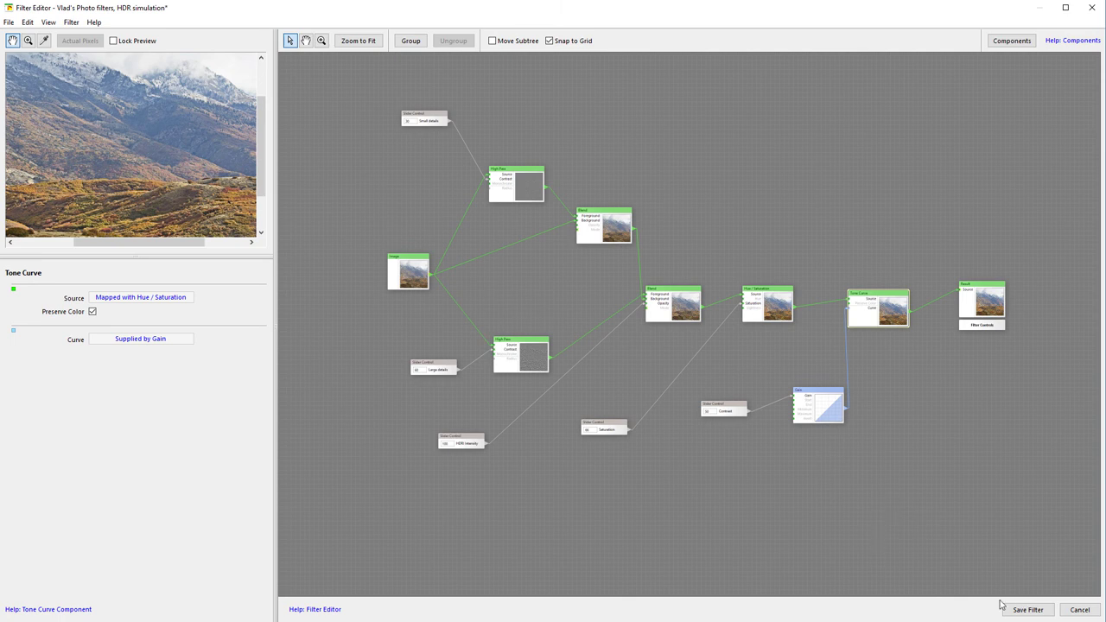
Save the filter, then test HDRI Intensity at 0, lower Contrast and Saturation 44.
left_click(1021, 608)
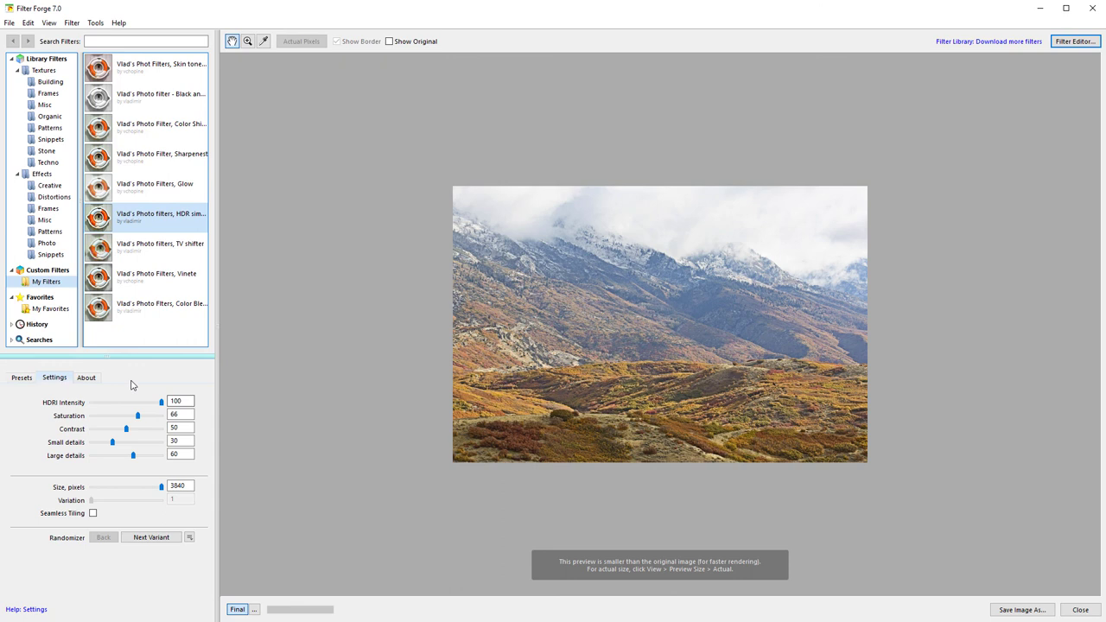
left_click_drag(160, 403, 125, 433)
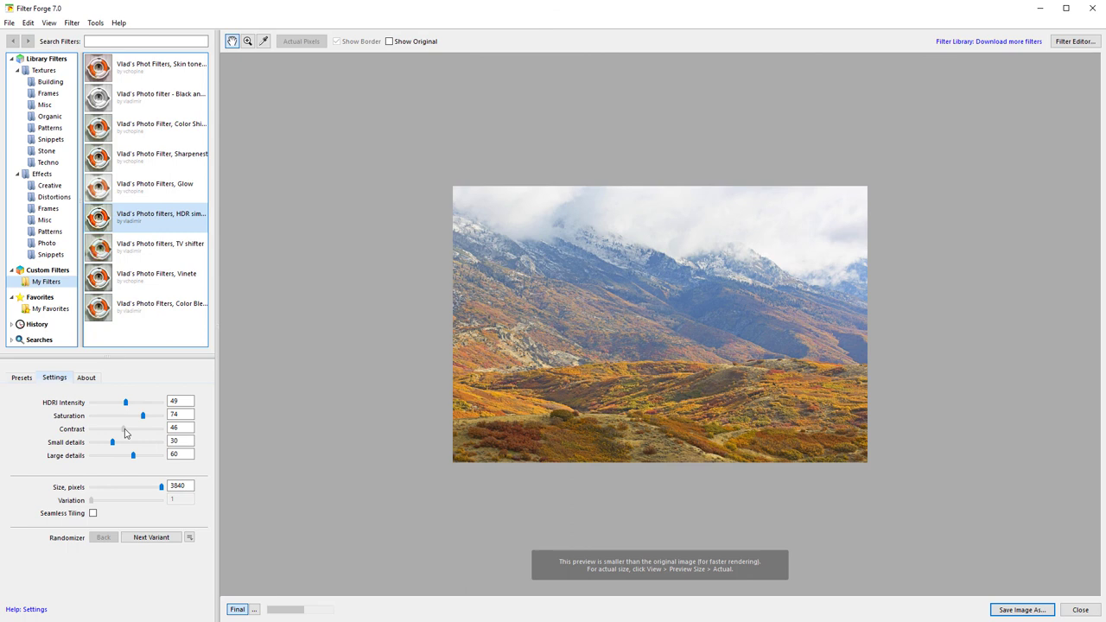
mouse_move(124, 433)
left_mouse_down()
mouse_move(90, 434)
mouse_move(107, 429)
left_mouse_up()
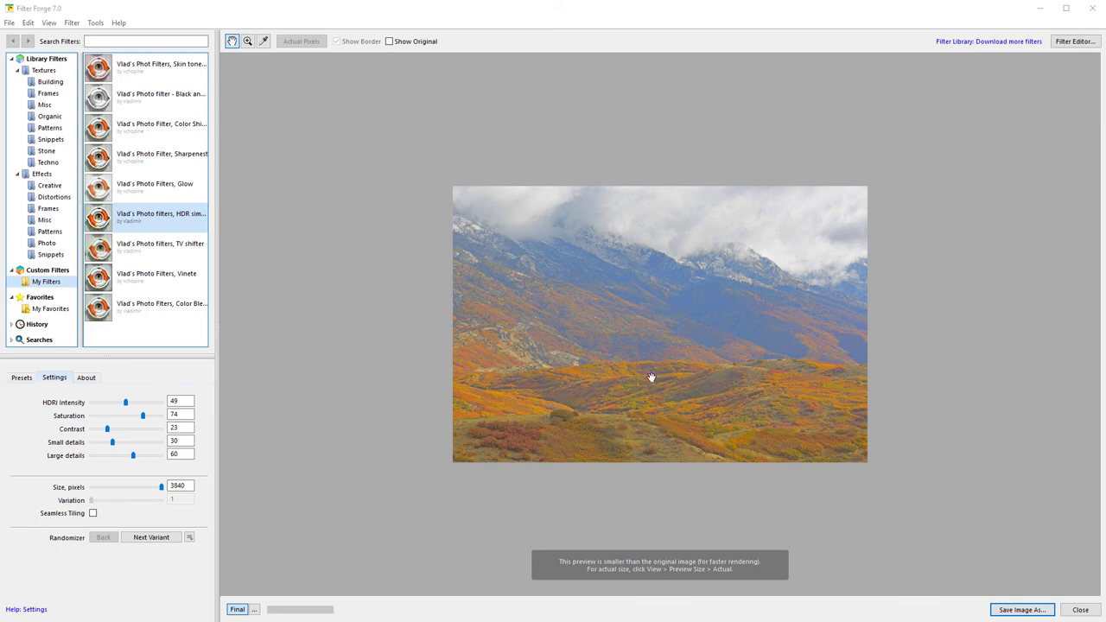
left_click_drag(142, 417, 122, 417)
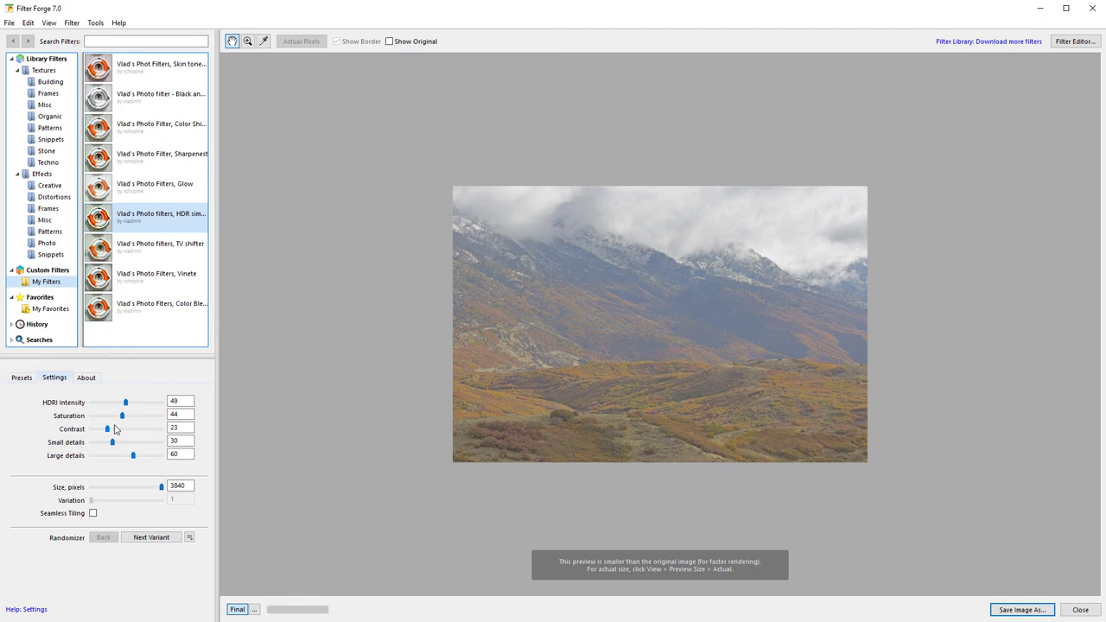
Raise Contrast to 67, lower Large details to 40 and bring HDRI Intensity back to 34.
left_click(108, 430)
left_click_drag(108, 431, 107, 404)
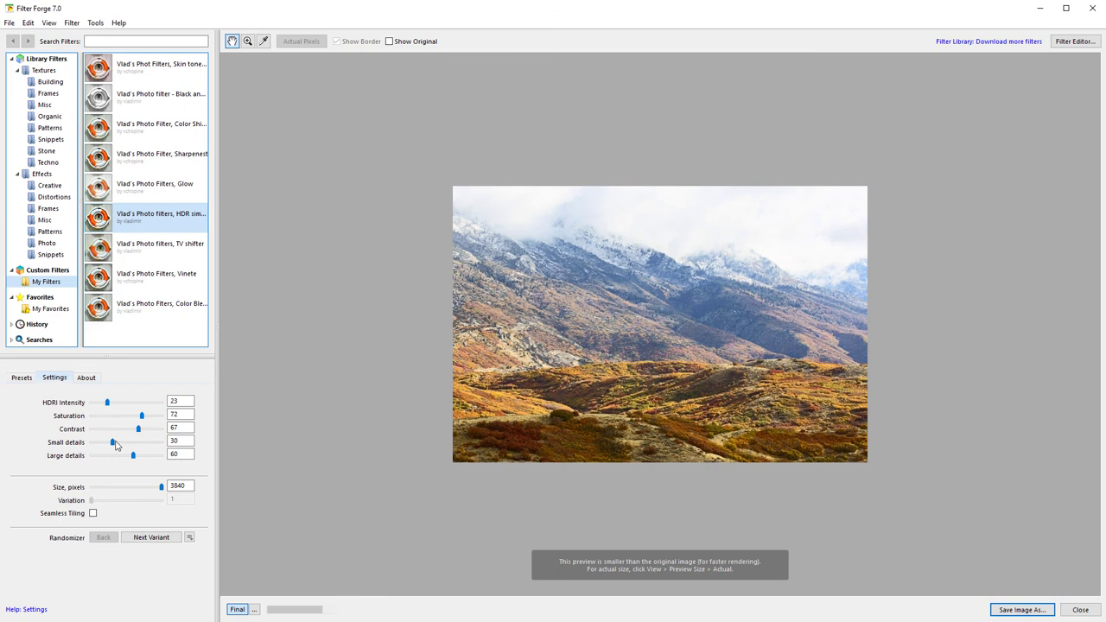
mouse_move(135, 462)
left_mouse_down()
mouse_move(148, 456)
mouse_move(119, 457)
mouse_move(155, 446)
mouse_move(138, 442)
left_mouse_up()
left_click_drag(106, 405, 114, 402)
Add the current slider settings as a third preset and select its thumbnail.
left_click(22, 380)
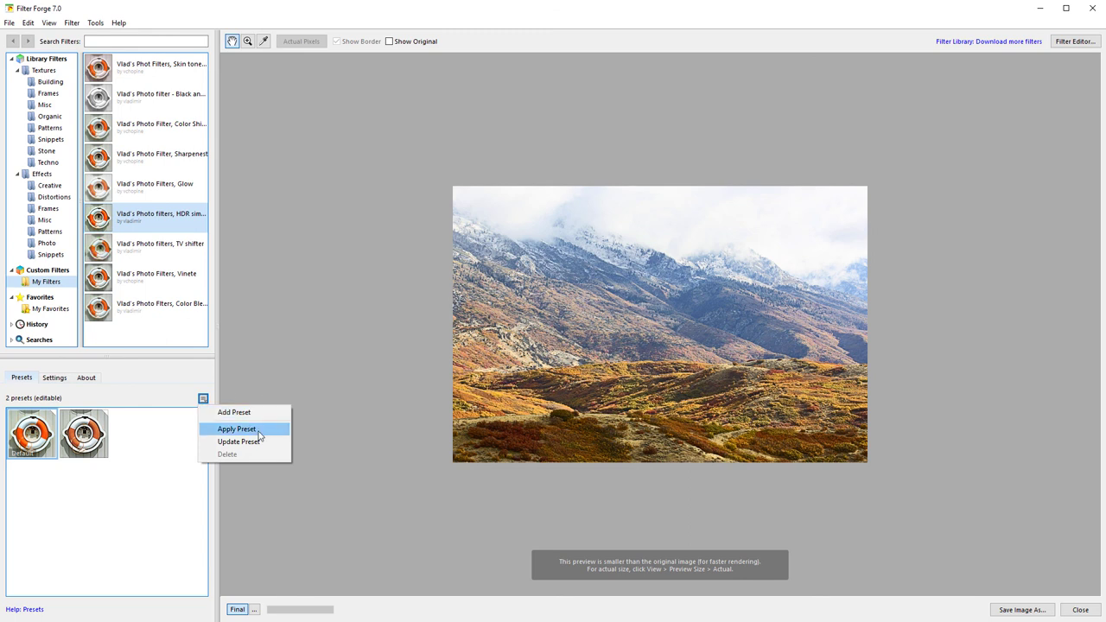
left_click(256, 413)
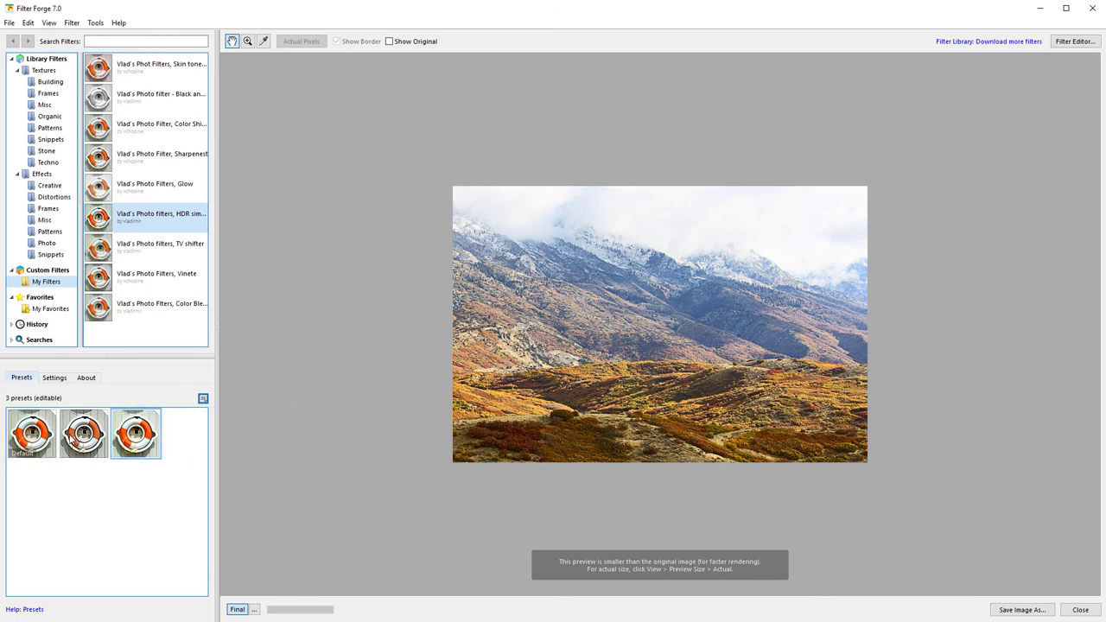
left_click(123, 441)
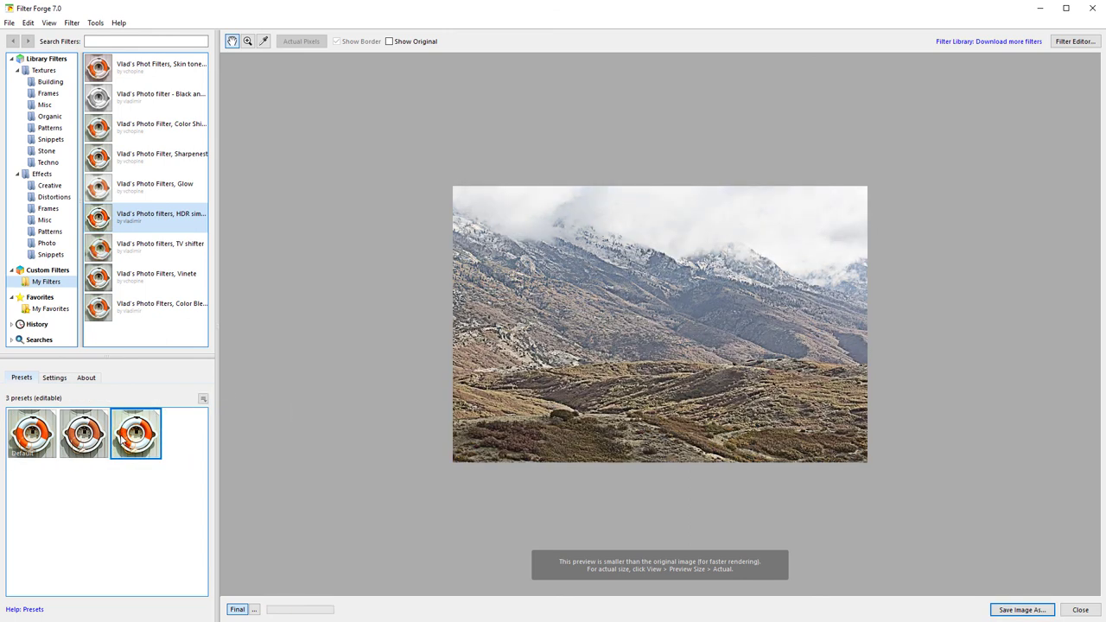